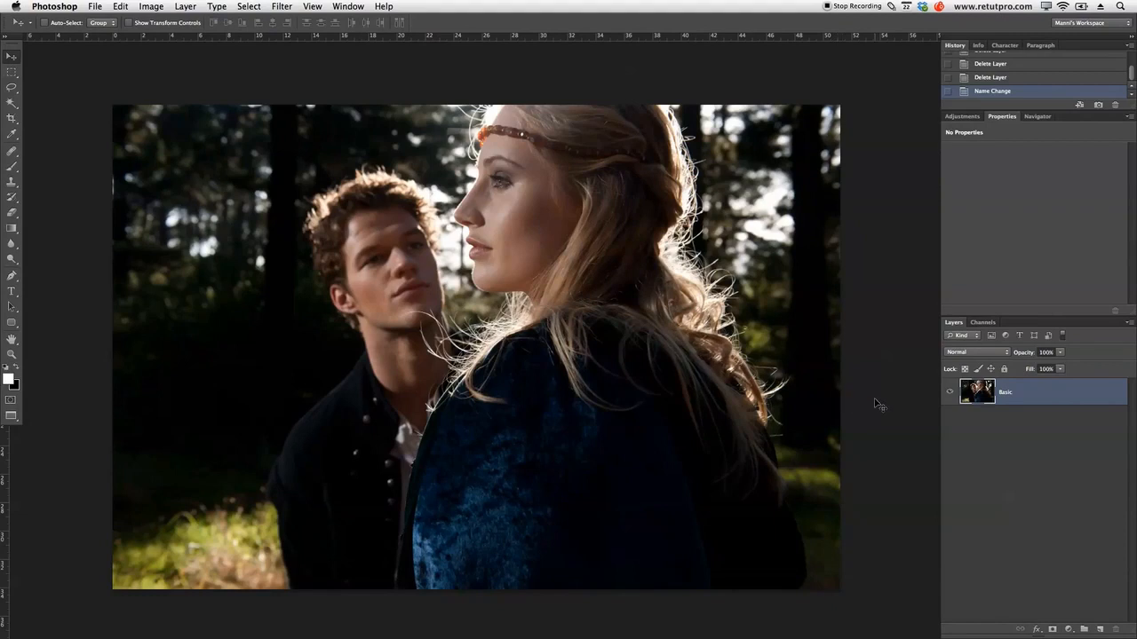
Duplicate the Basic layer and rename the copy "Blur"
key(ctrl+j)
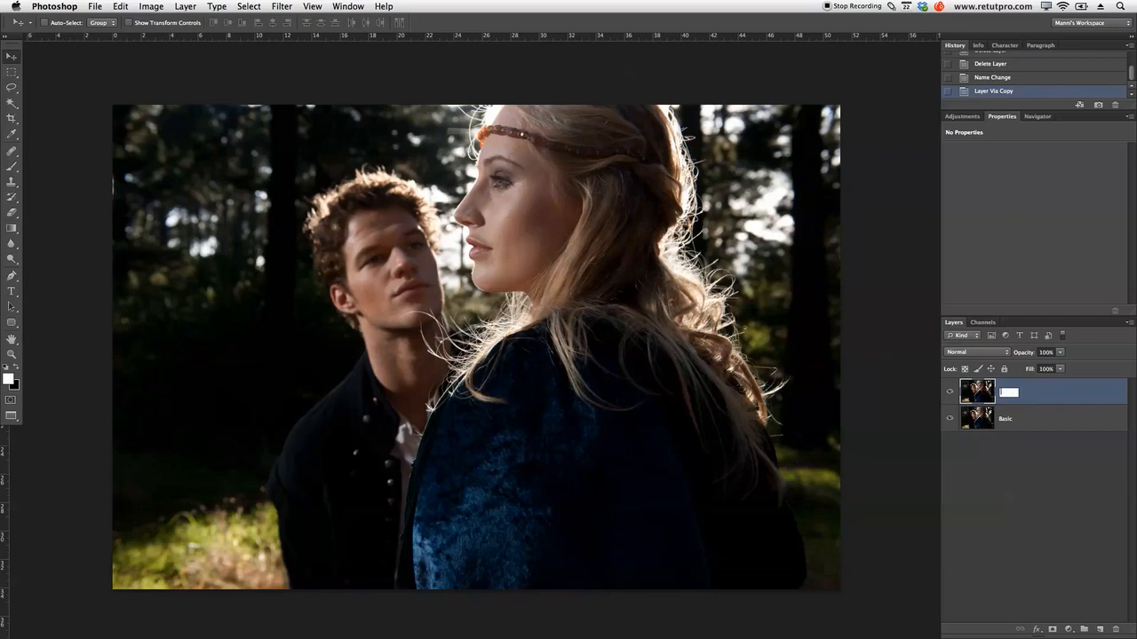
text(r)
key(Return)
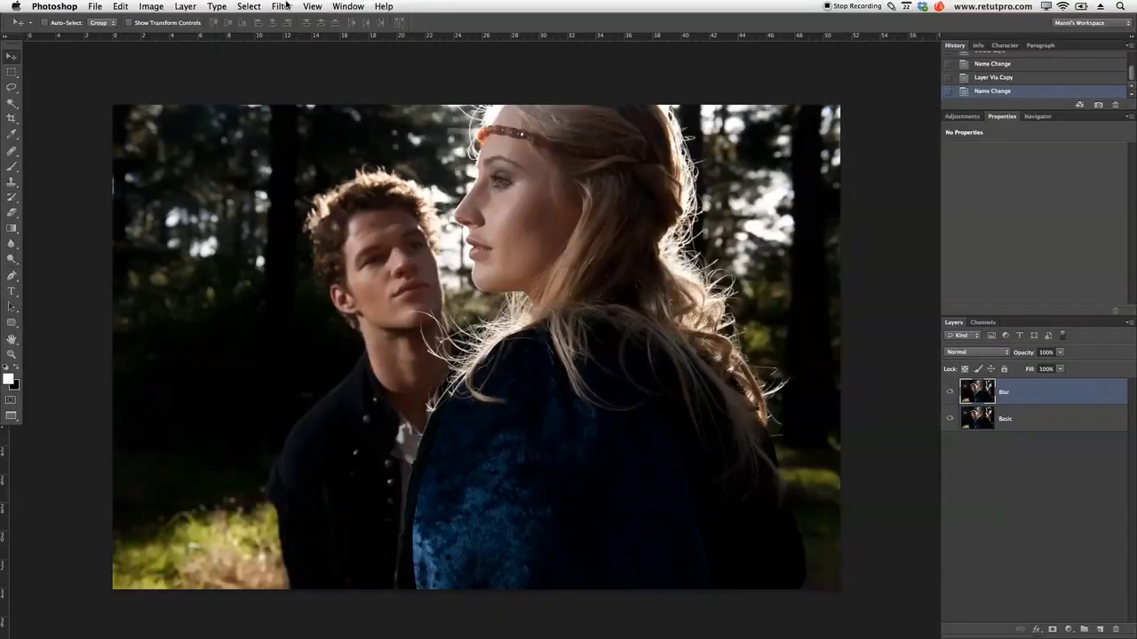
Apply a Gaussian Blur with a 24.7 pixel radius to the Blur layer
click(283, 6)
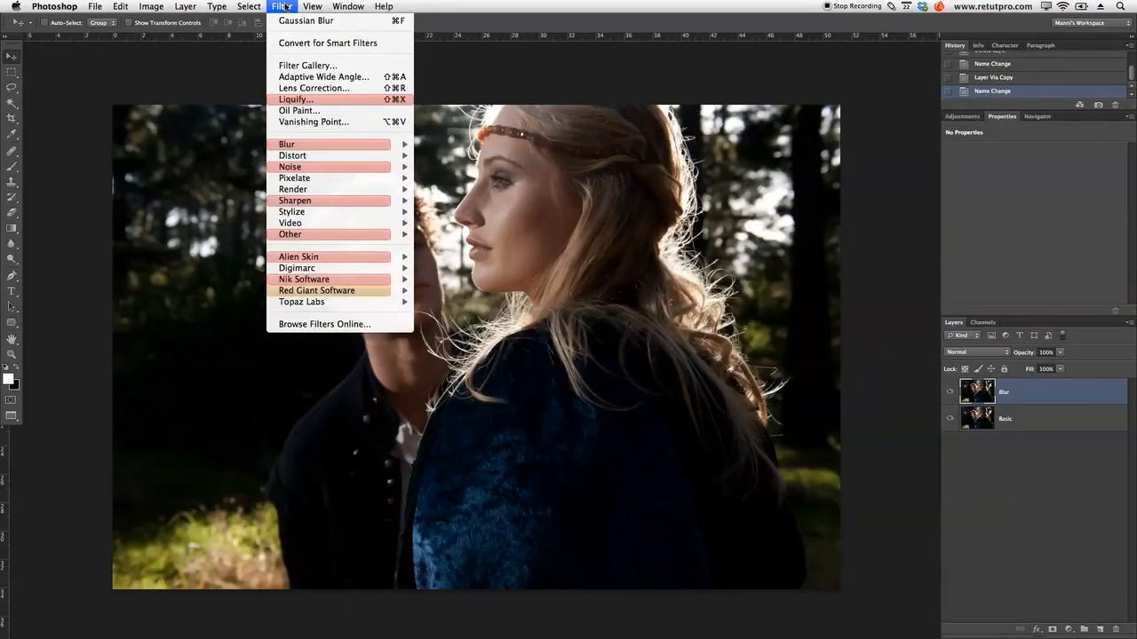
mouse_move(330, 145)
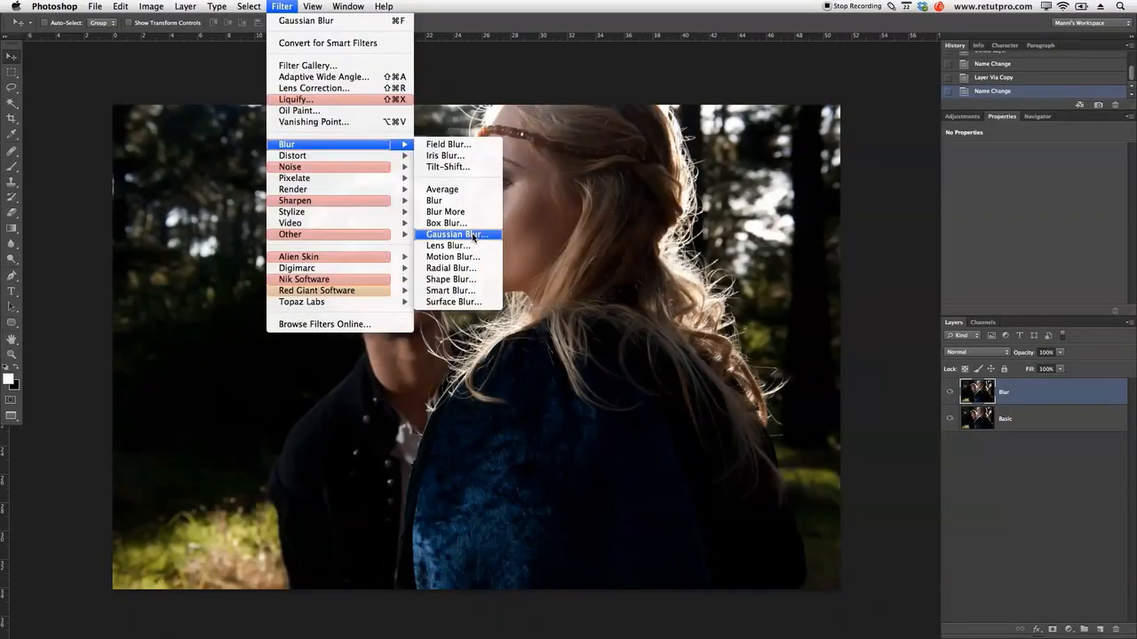
click(472, 238)
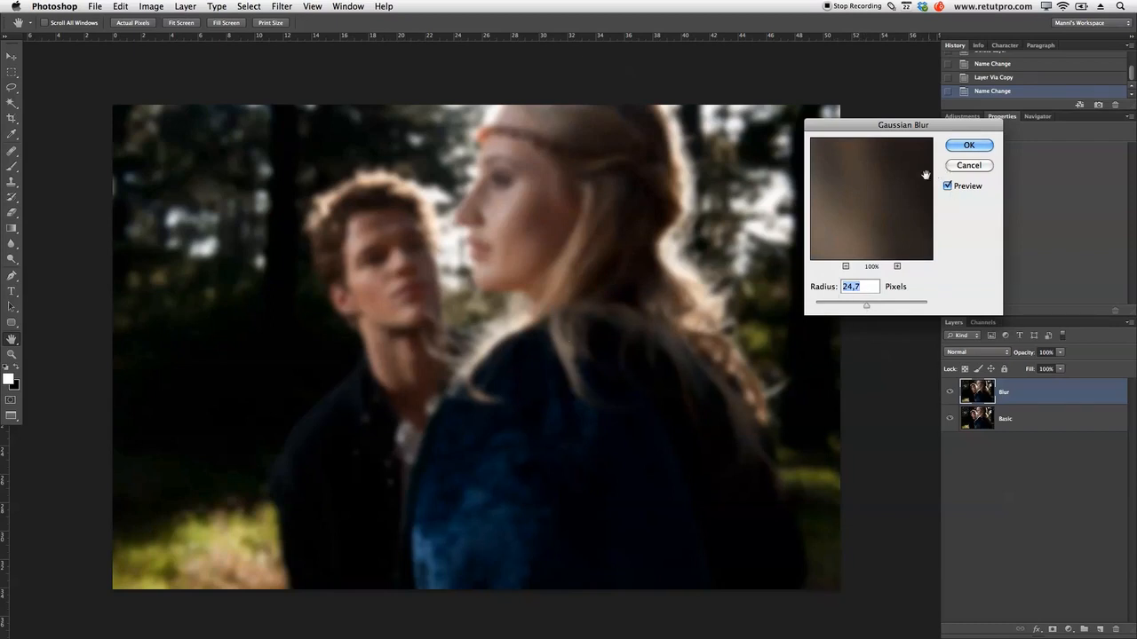
click(956, 147)
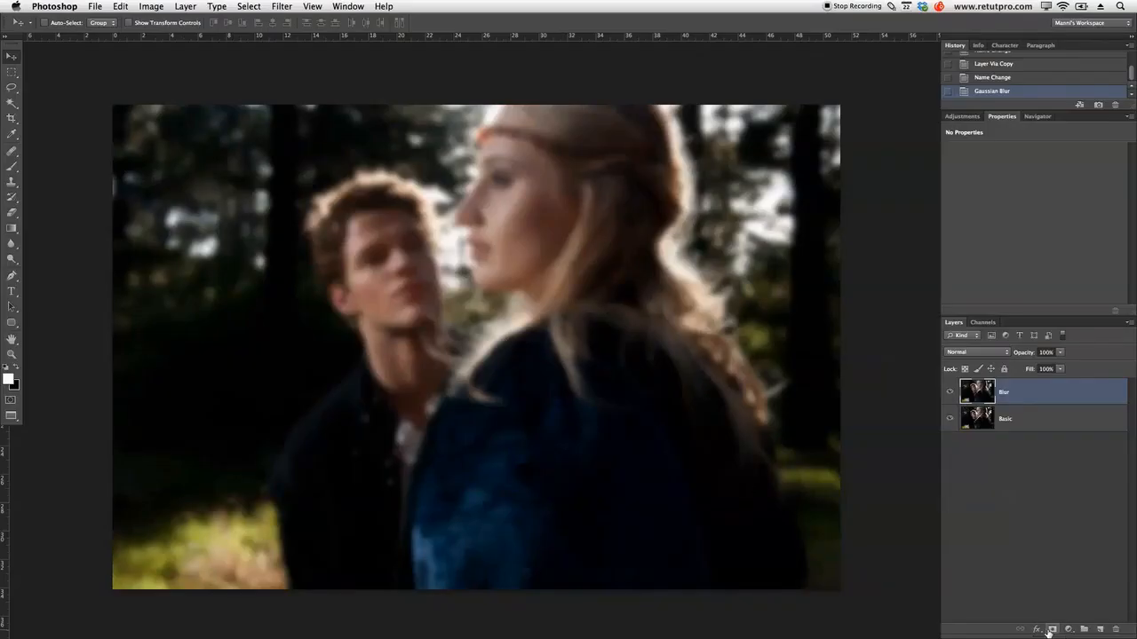
Add a black mask to the Blur layer and choose a soft round brush of 384 px with 0% hardness
alt+click(1052, 630)
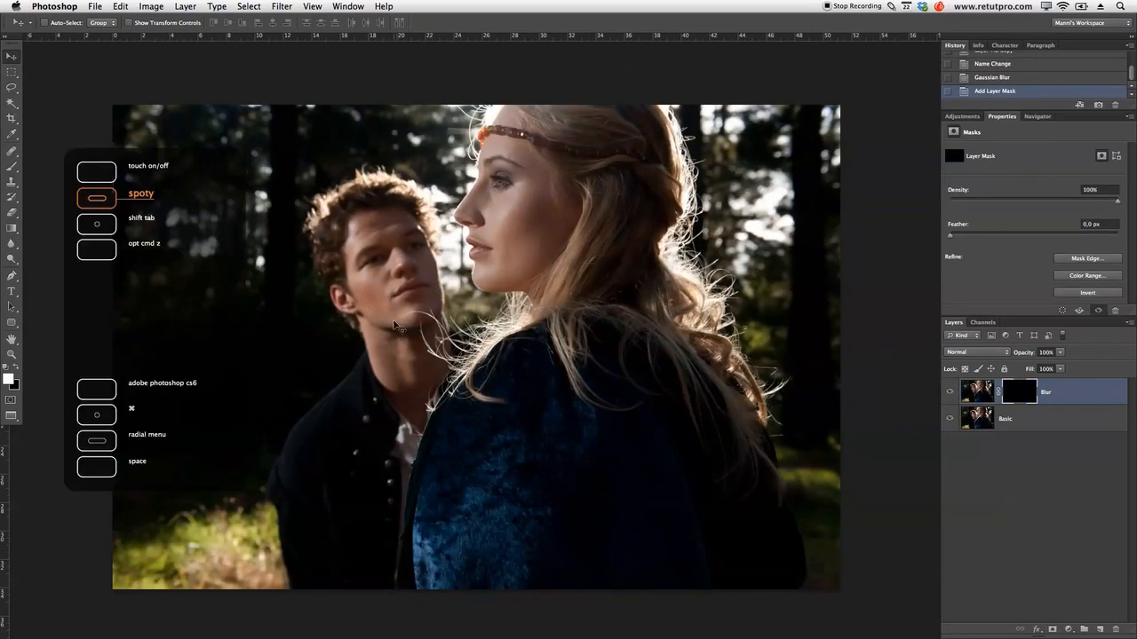
key(b)
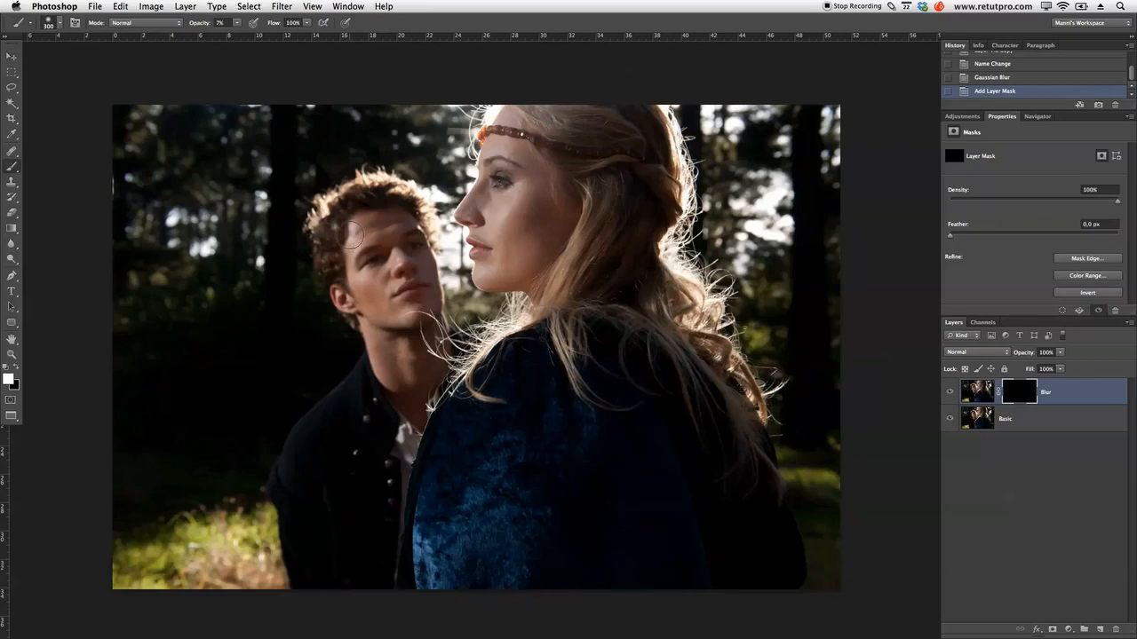
click(61, 26)
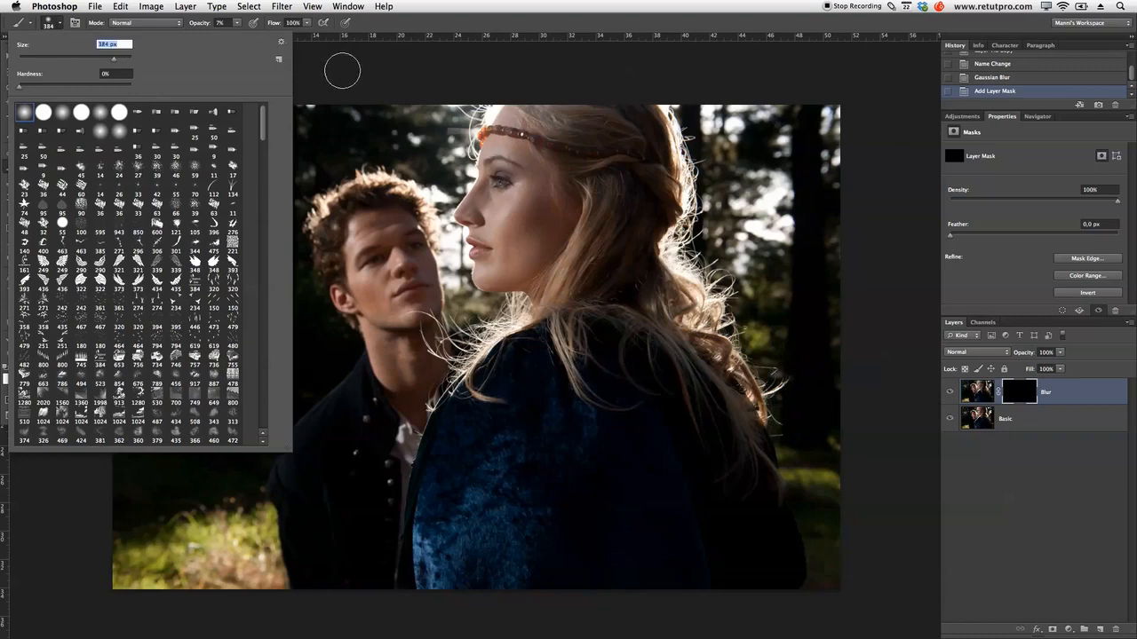
key(Return)
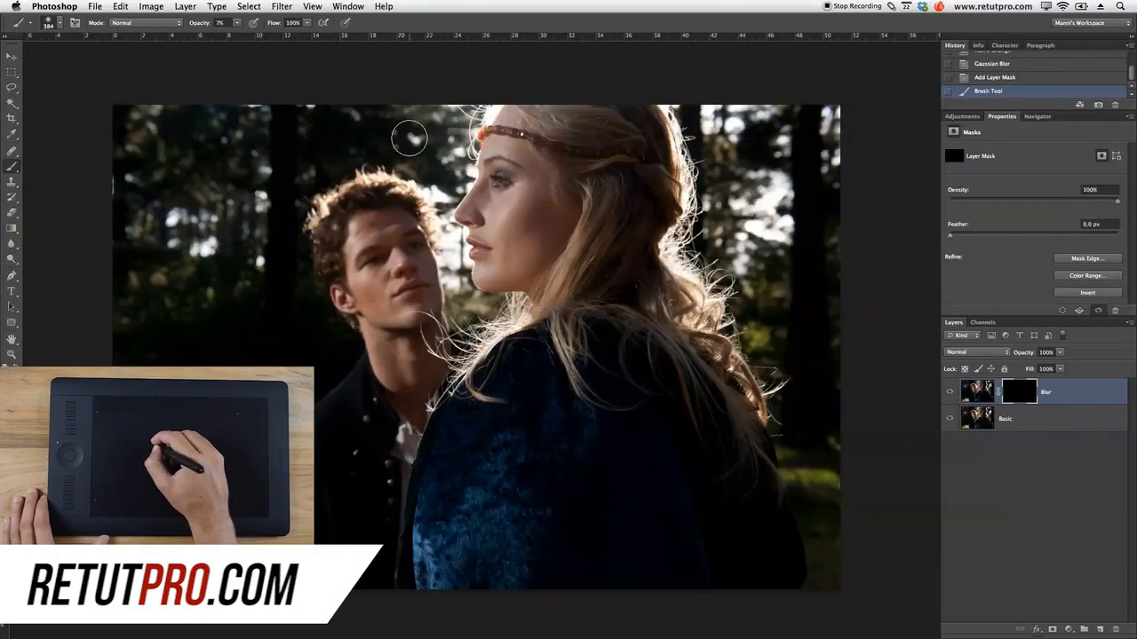
Enlarge the brush to 1170 px and set its opacity to 100%
key(bracketright)
key(bracketright)
key(bracketright)
key(bracketright)
key(bracketright)
key(bracketright)
key(bracketright)
key(bracketright)
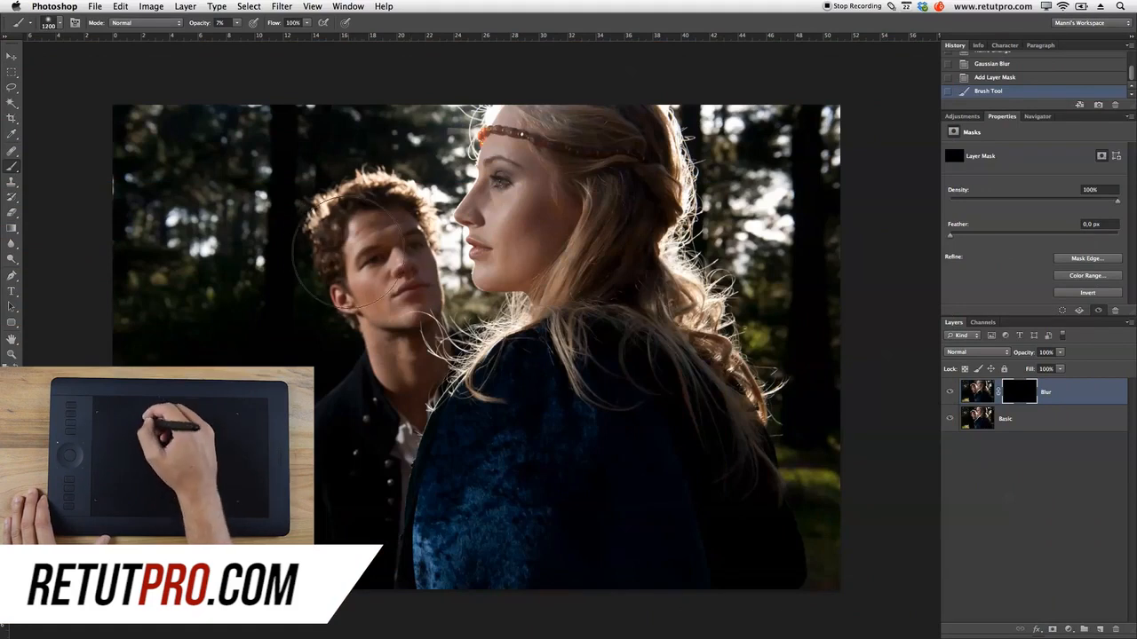
mouse_move(316, 278)
mouse_down()
mouse_move(382, 280)
mouse_move(298, 286)
mouse_move(310, 294)
mouse_move(324, 221)
mouse_up()
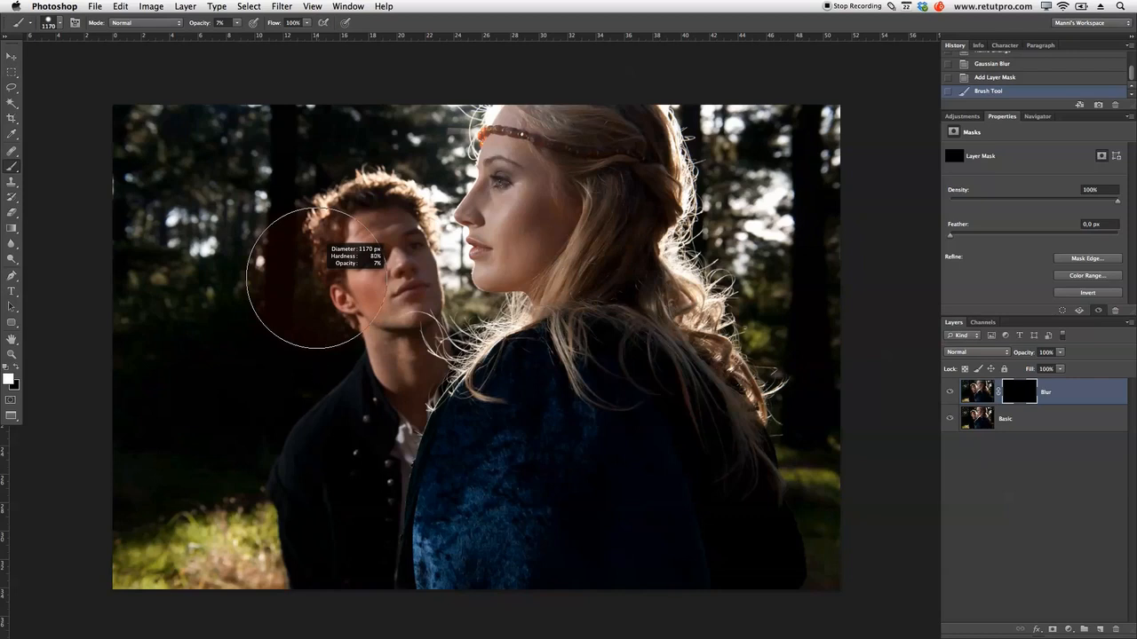
drag(324, 253, 329, 274)
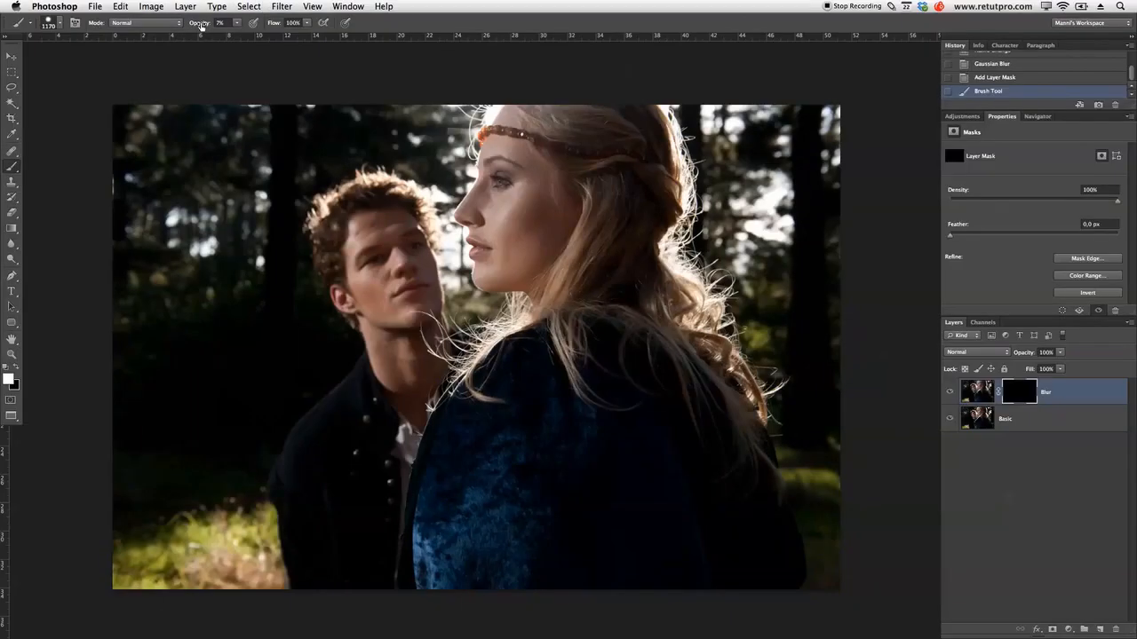
drag(253, 31, 260, 32)
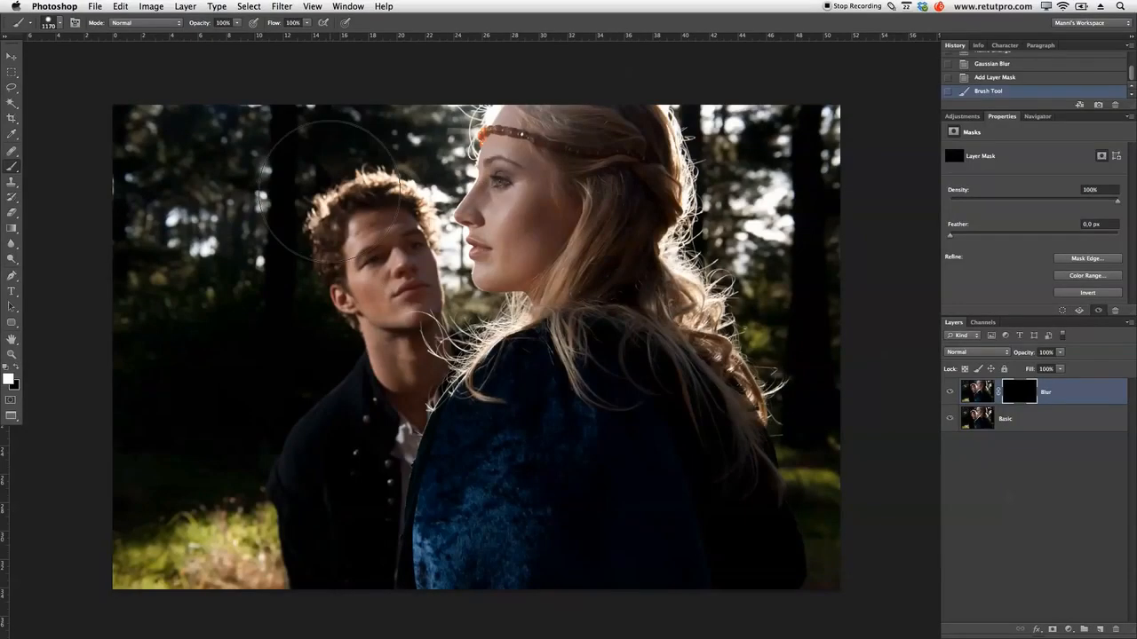
Paint white on the Blur mask over the man and the forest on both sides of the woman
mouse_move(333, 158)
mouse_down()
mouse_move(286, 239)
mouse_move(247, 237)
mouse_move(202, 203)
mouse_move(166, 128)
mouse_move(140, 127)
mouse_up()
mouse_move(140, 534)
mouse_down()
mouse_move(197, 407)
mouse_move(228, 239)
mouse_move(260, 459)
mouse_move(283, 375)
mouse_move(266, 563)
mouse_move(310, 523)
mouse_move(330, 306)
mouse_move(386, 101)
mouse_up()
mouse_move(280, 119)
mouse_down()
mouse_move(411, 86)
mouse_move(370, 164)
mouse_move(360, 260)
mouse_move(369, 321)
mouse_move(311, 630)
mouse_up()
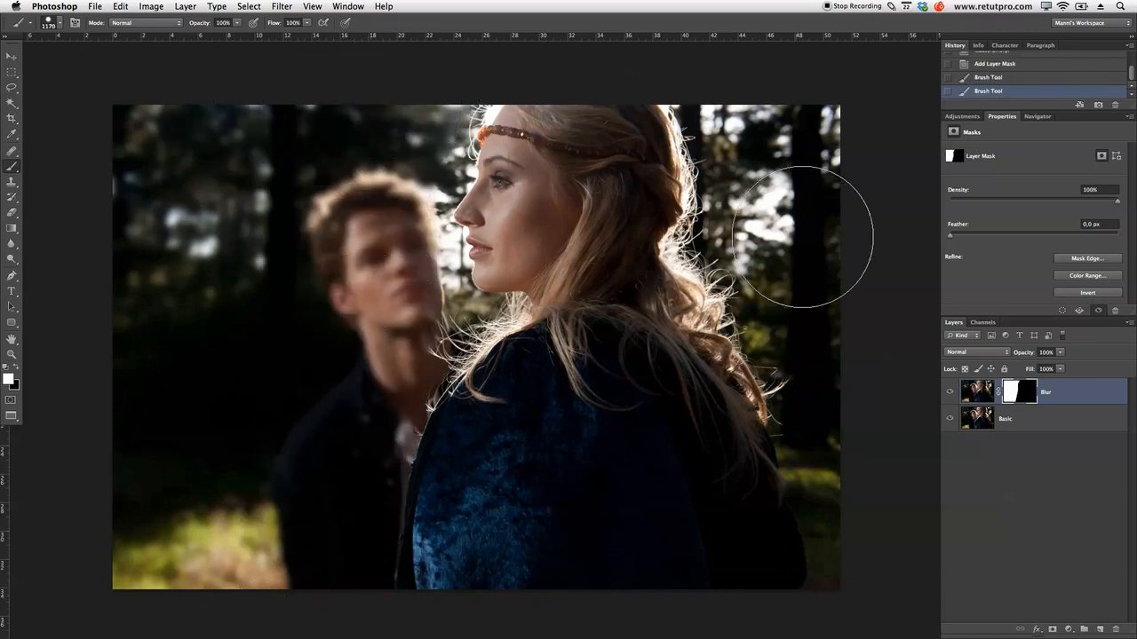
mouse_move(812, 140)
mouse_down()
mouse_move(772, 136)
mouse_move(753, 117)
mouse_move(825, 177)
mouse_move(819, 275)
mouse_move(870, 591)
mouse_move(837, 546)
mouse_up()
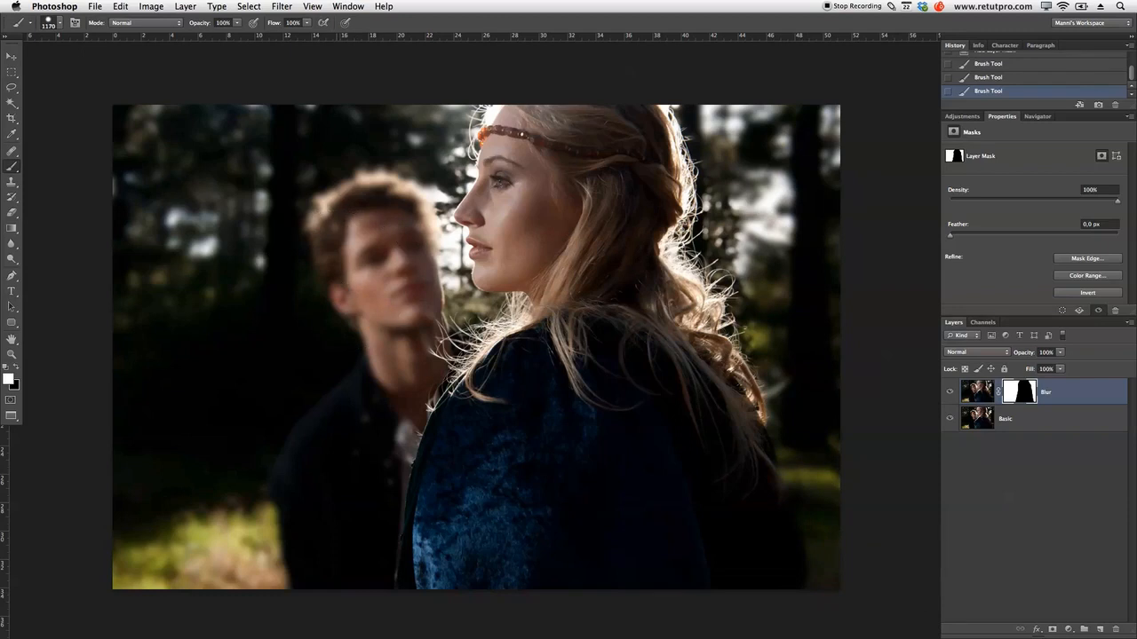
Reduce the brush to 700 px and paint the mask closer to the outline of the woman's hair and shoulders
mouse_move(293, 271)
mouse_down()
mouse_move(283, 276)
mouse_move(297, 278)
mouse_move(292, 169)
mouse_move(273, 171)
mouse_up()
key(bracketleft)
key(bracketleft)
key(bracketleft)
key(bracketleft)
key(bracketleft)
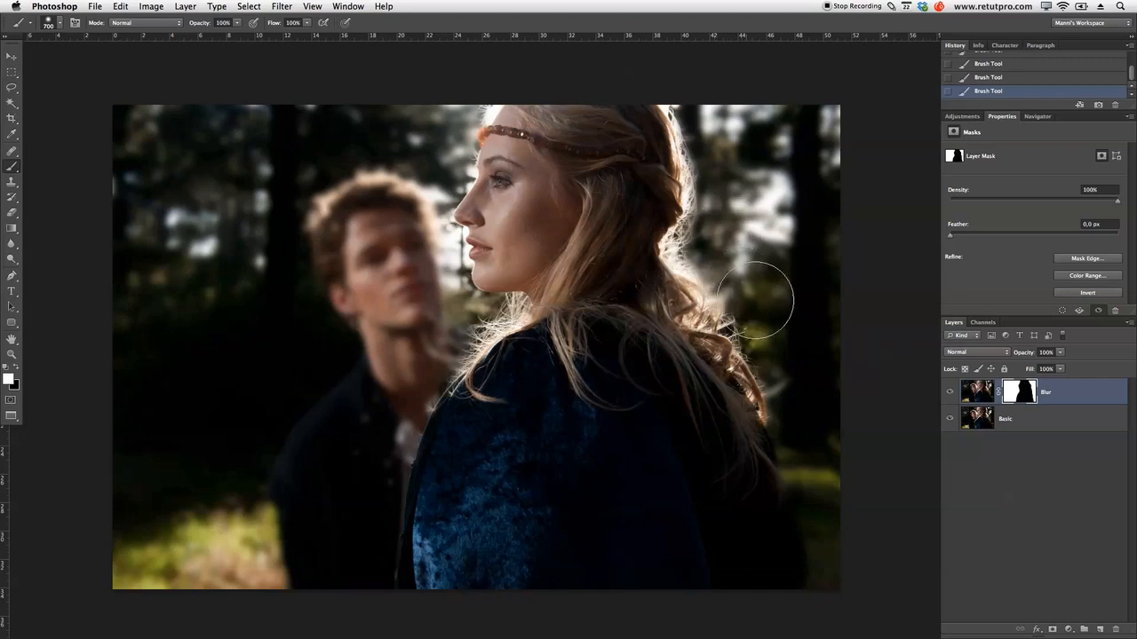
mouse_move(761, 329)
mouse_down()
mouse_move(783, 347)
mouse_move(799, 432)
mouse_up()
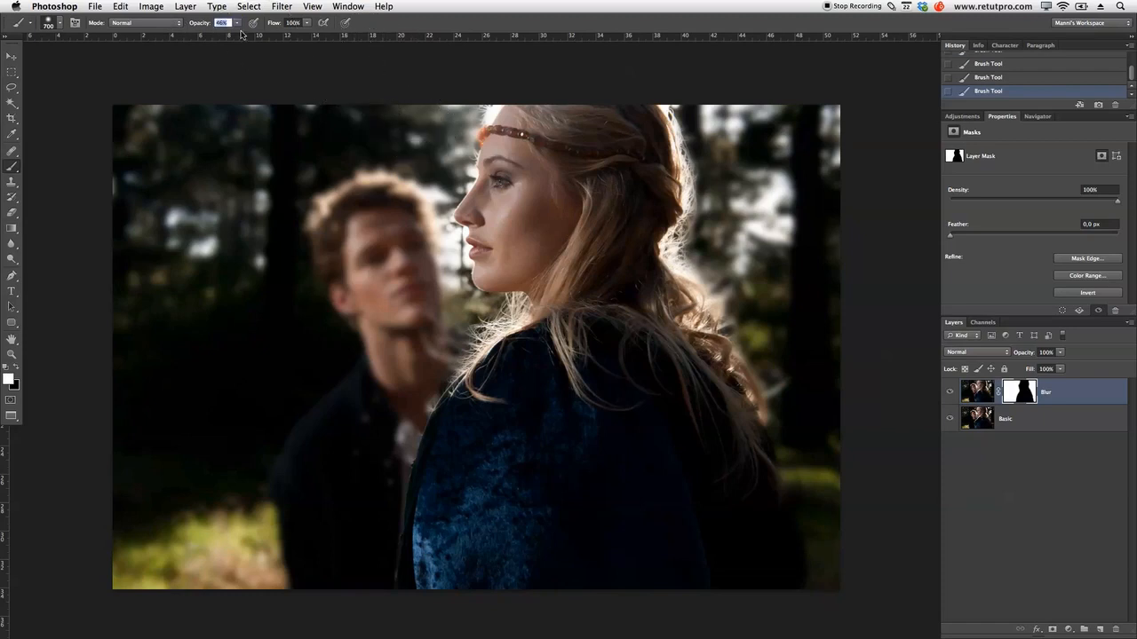
Set the brush to 50% opacity and 125 px, and refine the mask along the woman's forehead and face profile
text(50z)
drag(456, 197, 498, 202)
drag(518, 345, 518, 509)
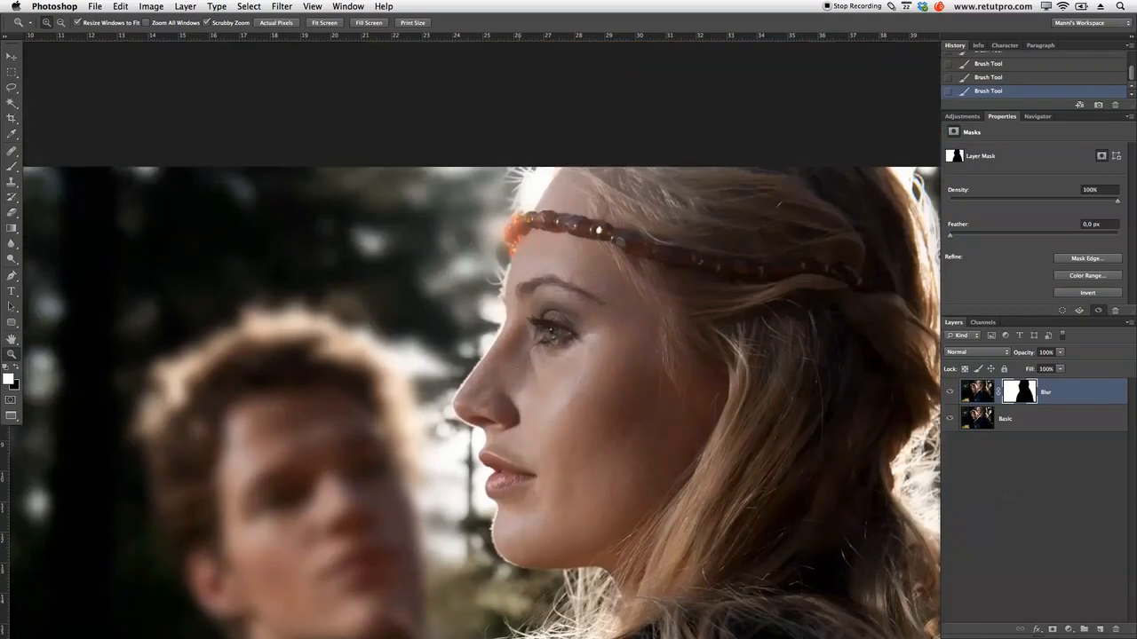
key(b)
key(bracketleft)
key(bracketleft)
key(bracketleft)
key(bracketleft)
key(bracketleft)
key(bracketleft)
key(bracketleft)
key(bracketleft)
key(bracketleft)
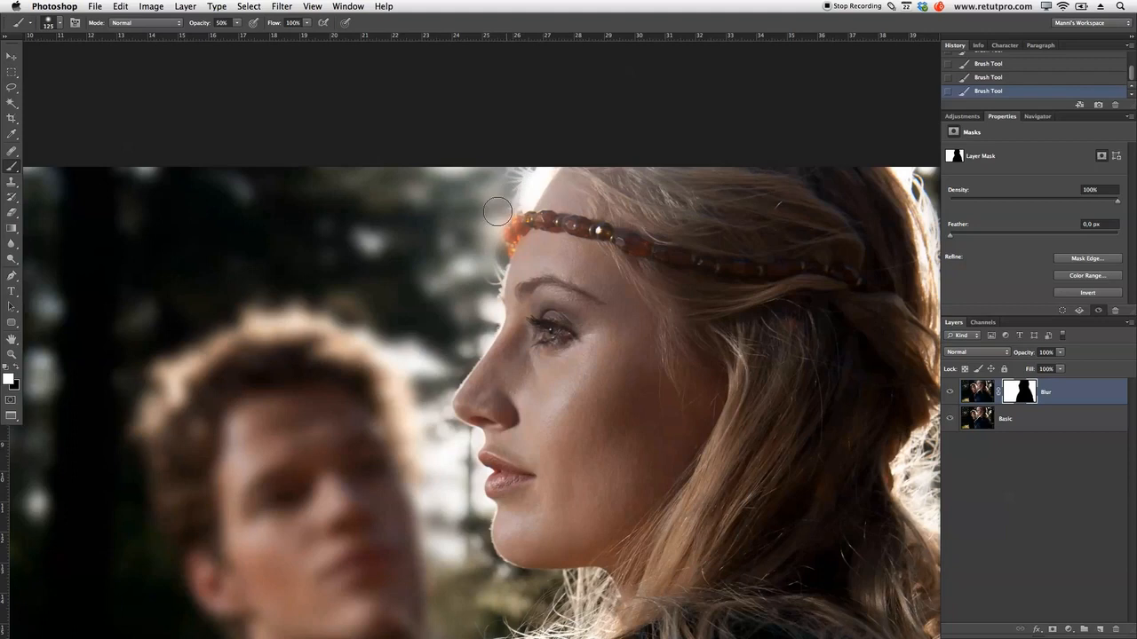
Enlarge the brush to 400 px and soften the mask's edge around the woman's hair, shoulder and back
scroll(499, 285, down, 5)
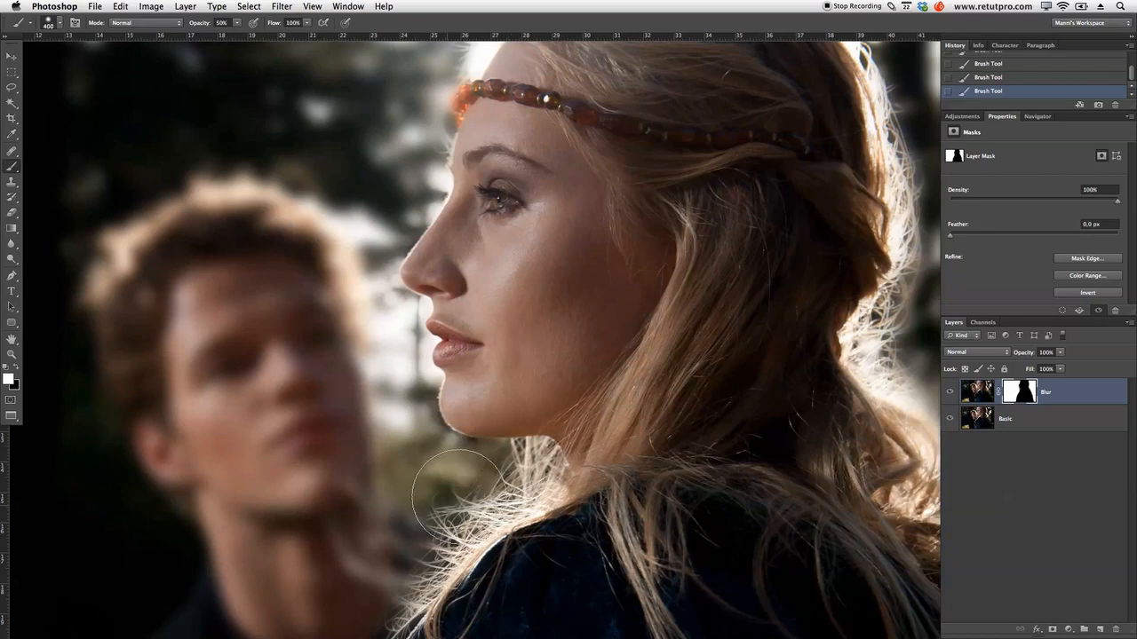
key(bracketright)
key(bracketright)
key(bracketright)
key(bracketright)
key(bracketright)
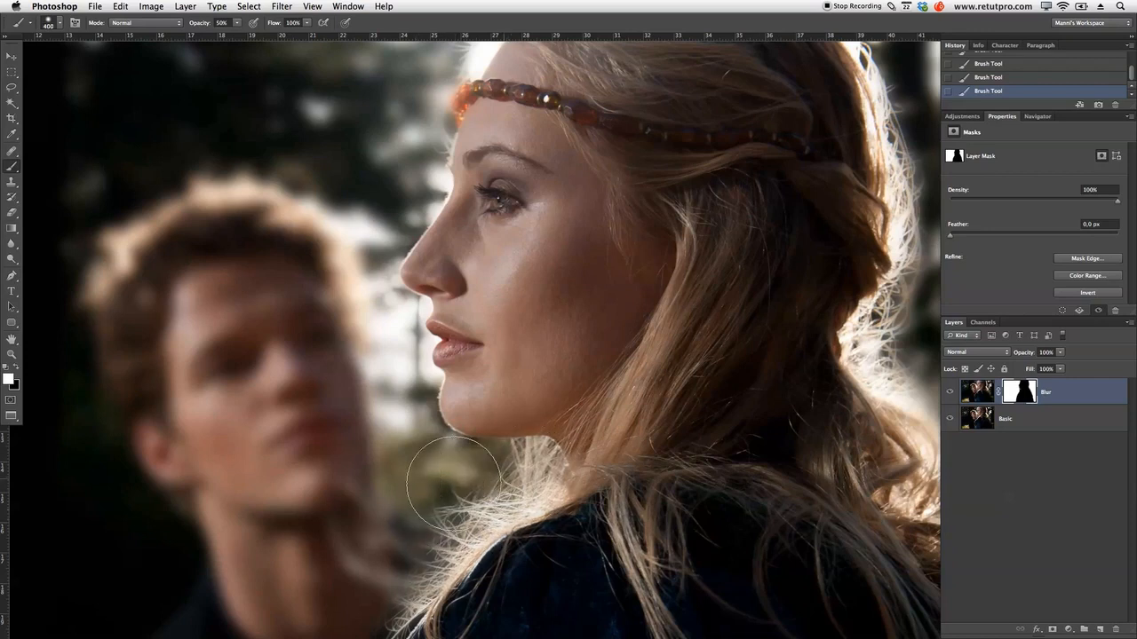
scroll(355, 394, down, 2)
scroll(481, 336, down, 5)
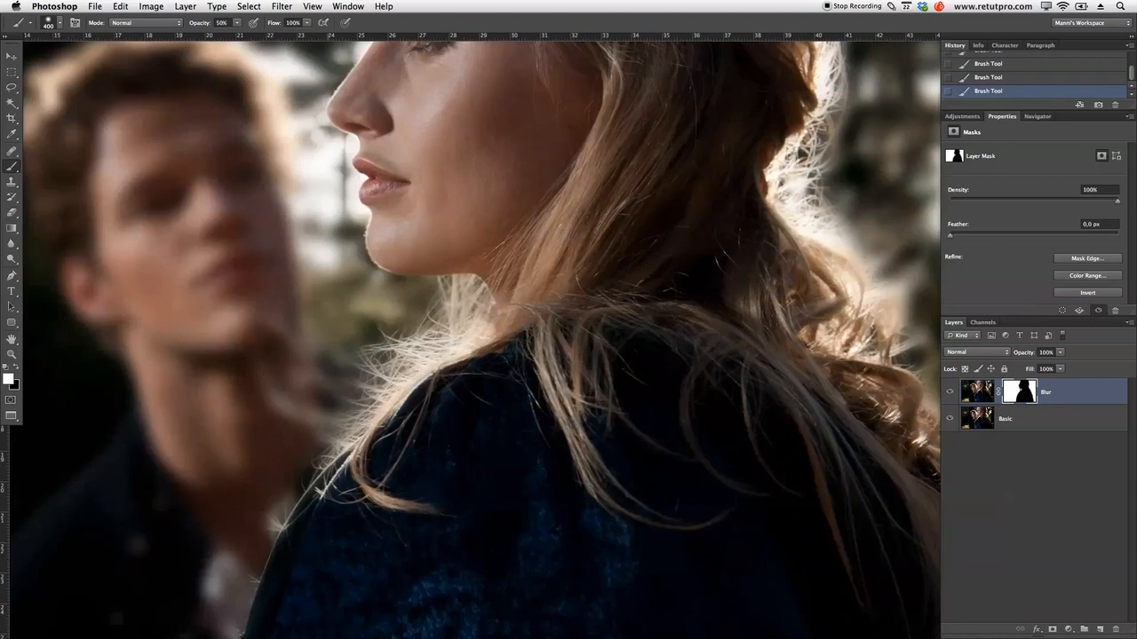
scroll(844, 251, up, 6)
scroll(844, 251, right, 9)
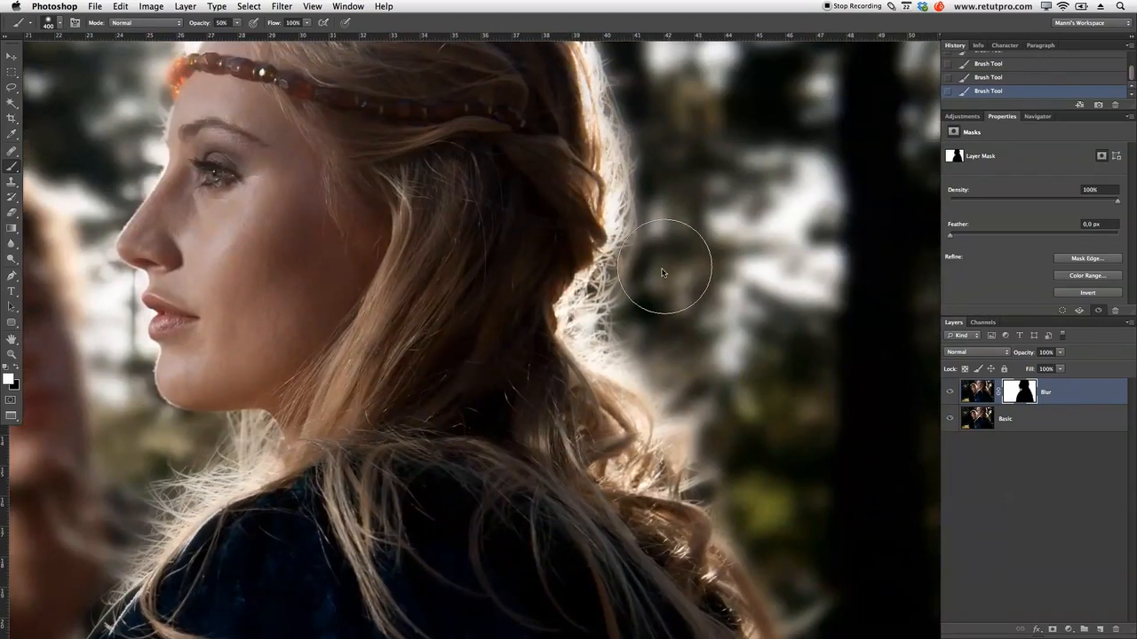
scroll(664, 101, down, 2)
scroll(664, 101, right, 1)
scroll(462, 338, down, 5)
scroll(462, 338, right, 2)
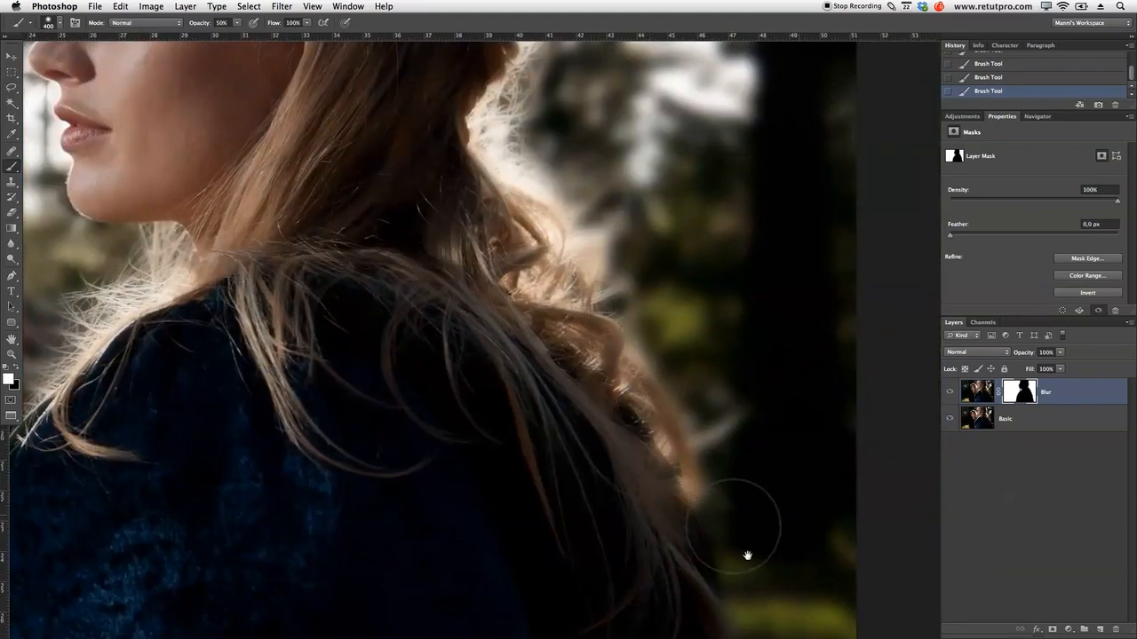
scroll(729, 485, down, 8)
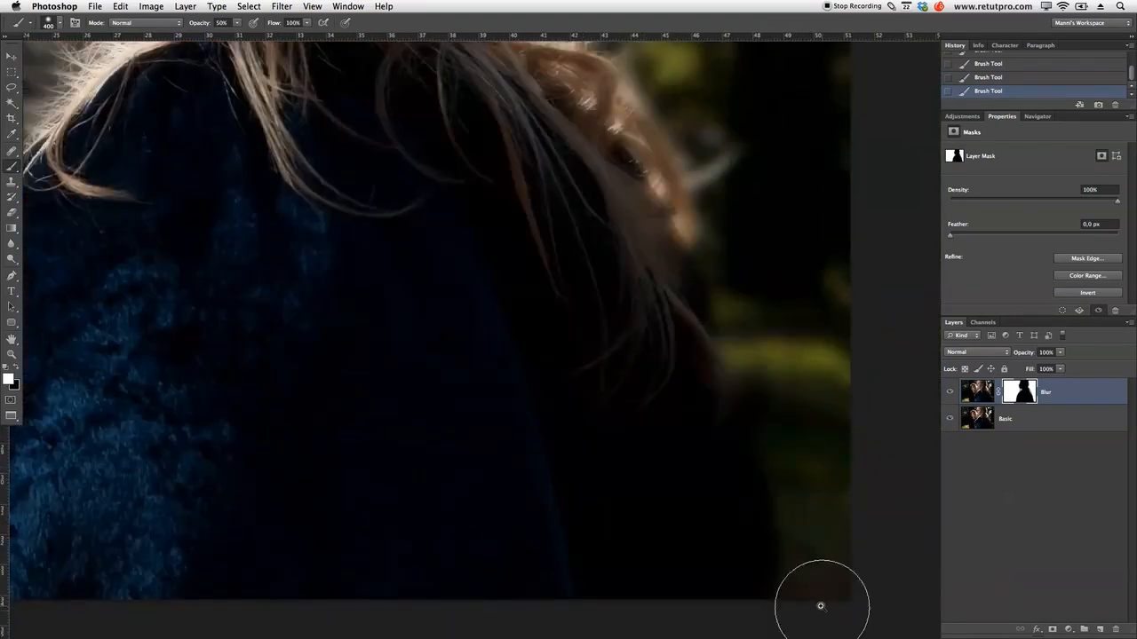
Set the Blur layer's opacity to 68%
key(z)
drag(382, 293, 430, 407)
drag(410, 349, 462, 349)
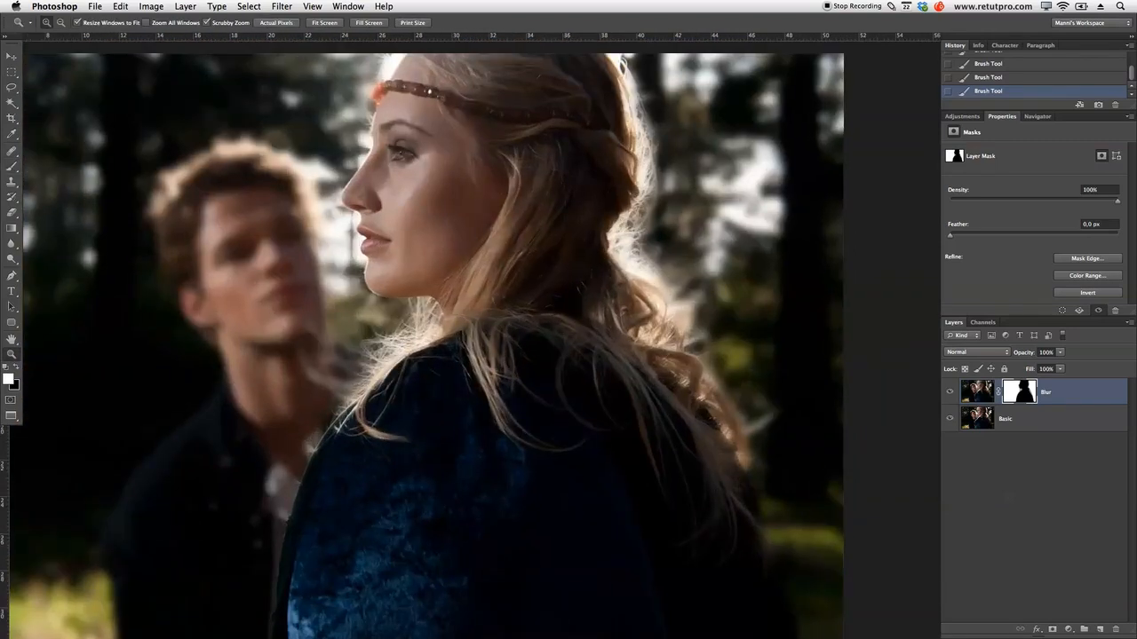
key(b)
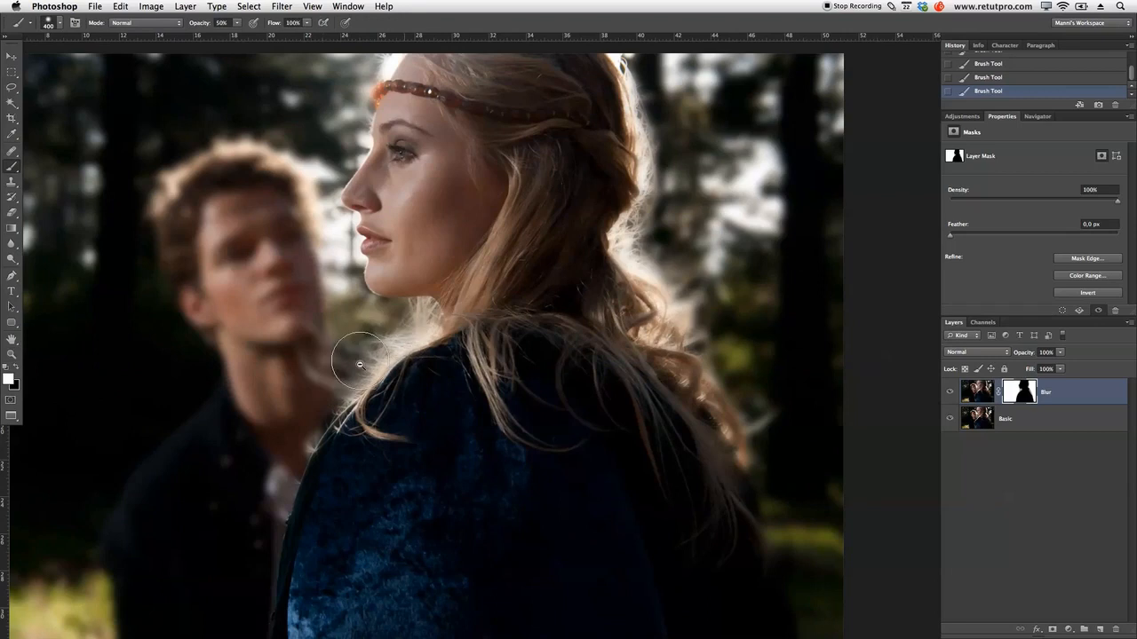
key(z)
mouse_move(497, 305)
mouse_down()
mouse_move(465, 305)
mouse_move(525, 292)
mouse_up()
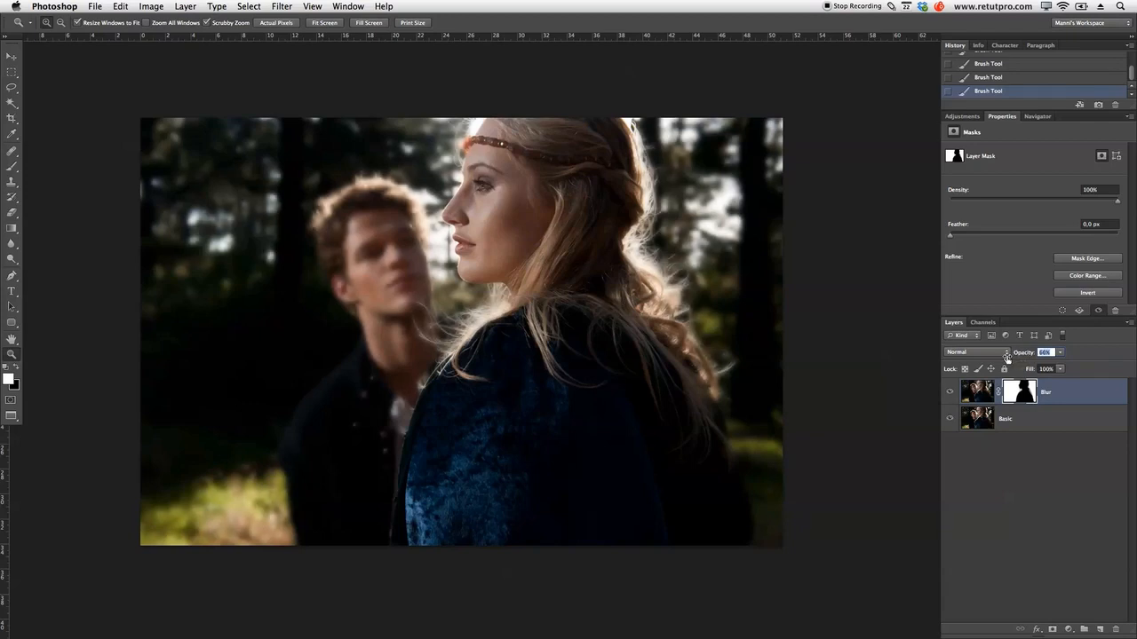
text(68)
key(Return)
Toggle the Blur layer's visibility repeatedly to compare the photo with and without the blur
click(949, 392)
click(950, 391)
click(949, 391)
click(949, 392)
click(950, 391)
click(949, 392)
click(950, 392)
click(949, 392)
Paint the Blur mask around the man's lower body and the woman's cloak edge with a large 50% opacity brush
key(b)
key(bracketright)
key(bracketright)
key(bracketright)
key(bracketright)
key(bracketright)
key(bracketright)
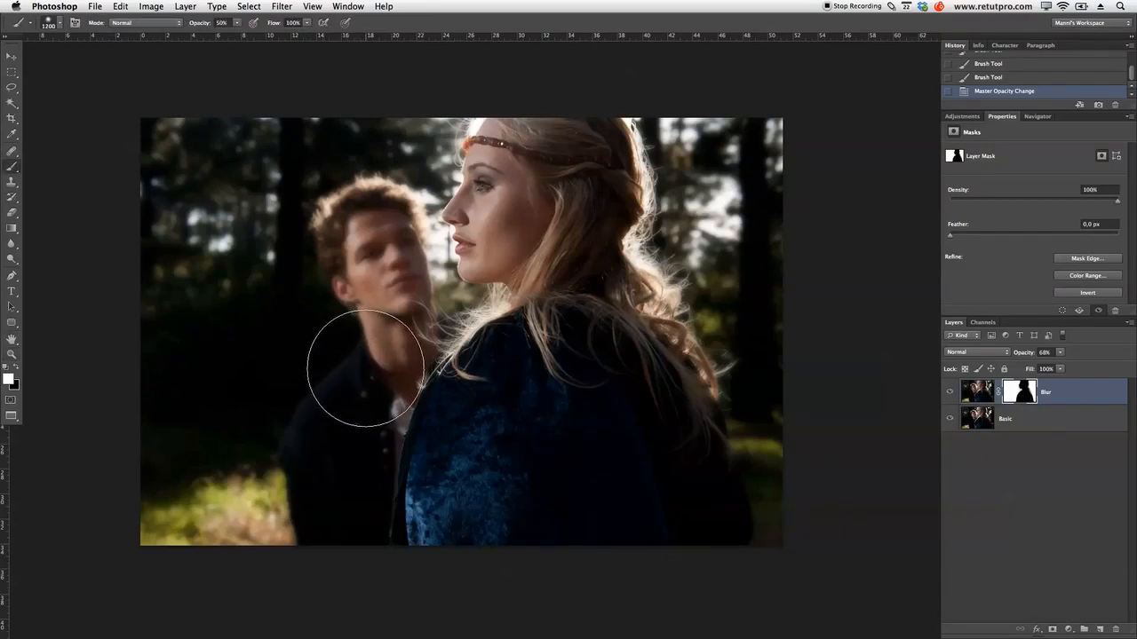
key(bracketright)
key(bracketright)
mouse_move(356, 587)
mouse_down()
mouse_move(393, 379)
mouse_move(397, 388)
mouse_up()
drag(403, 515, 449, 393)
Refine the Blur mask over the man's neck and collar beside the woman's shoulder with a smaller brush
key(bracketleft)
key(bracketleft)
key(bracketleft)
key(bracketleft)
key(bracketleft)
key(bracketleft)
key(bracketleft)
key(bracketleft)
key(bracketleft)
key(bracketleft)
key(bracketleft)
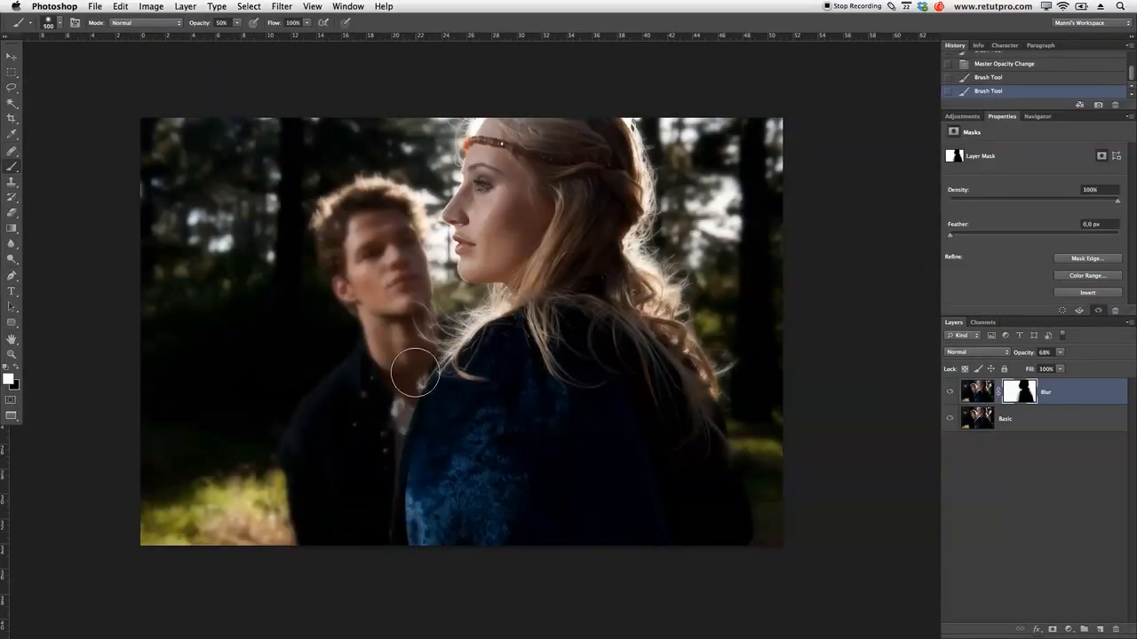
key(bracketright)
key(bracketright)
key(bracketright)
drag(402, 388, 425, 338)
key(bracketright)
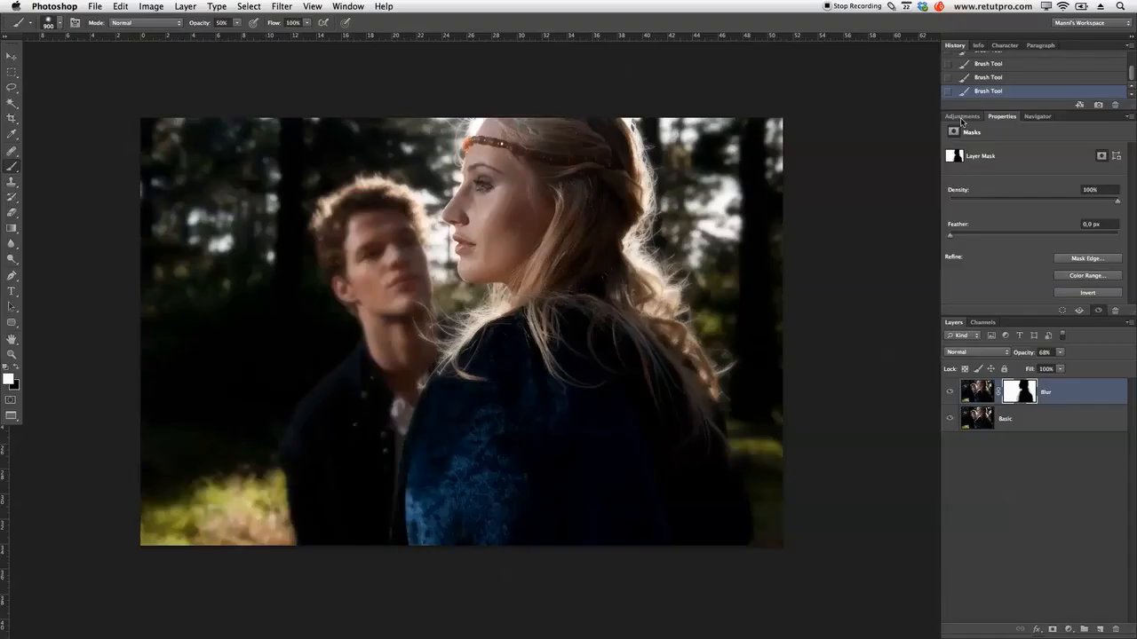
Add a Curves adjustment layer above the Blur layer and enlarge the area showing its curve
click(962, 117)
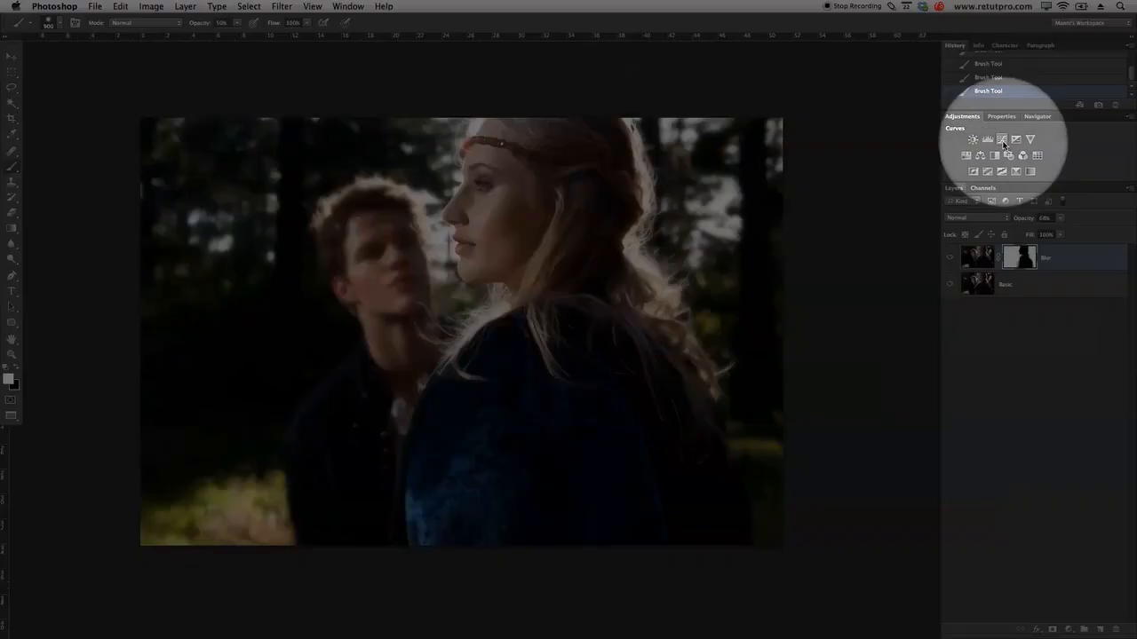
click(1003, 141)
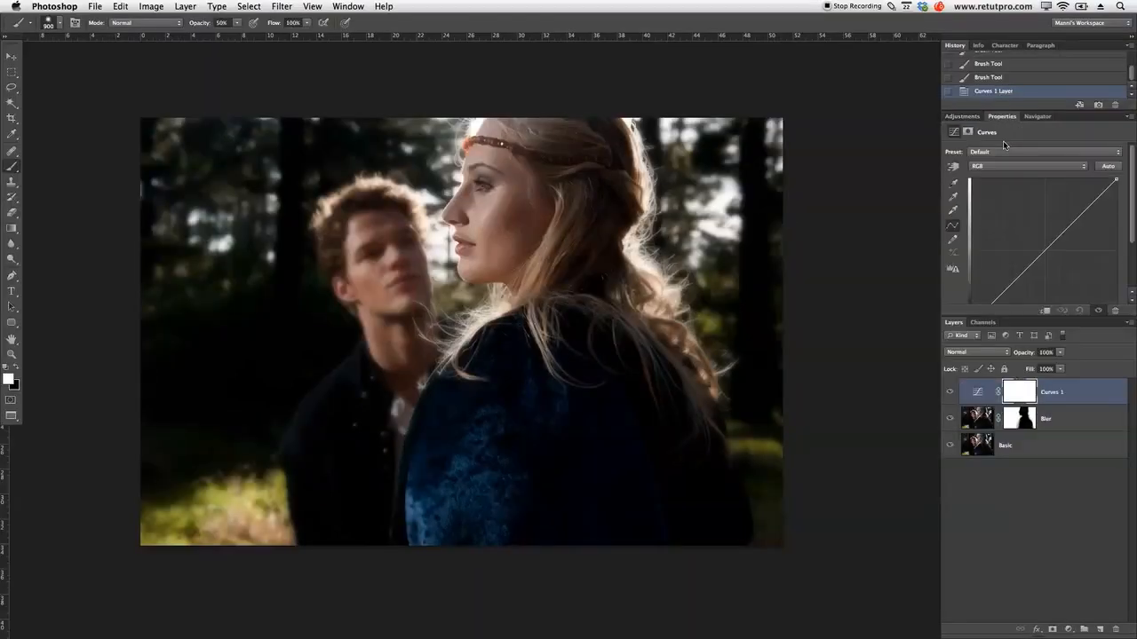
drag(1011, 315, 1012, 371)
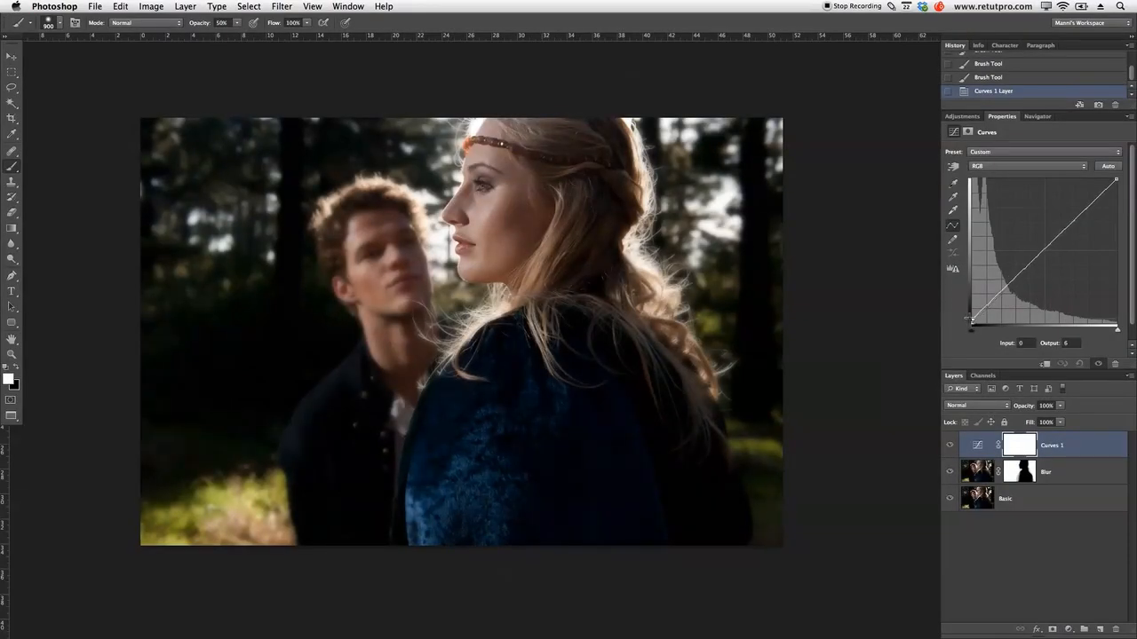
Raise the Curves black point to output 73 and set the Curves 1 layer's opacity to 87%
drag(970, 313, 955, 281)
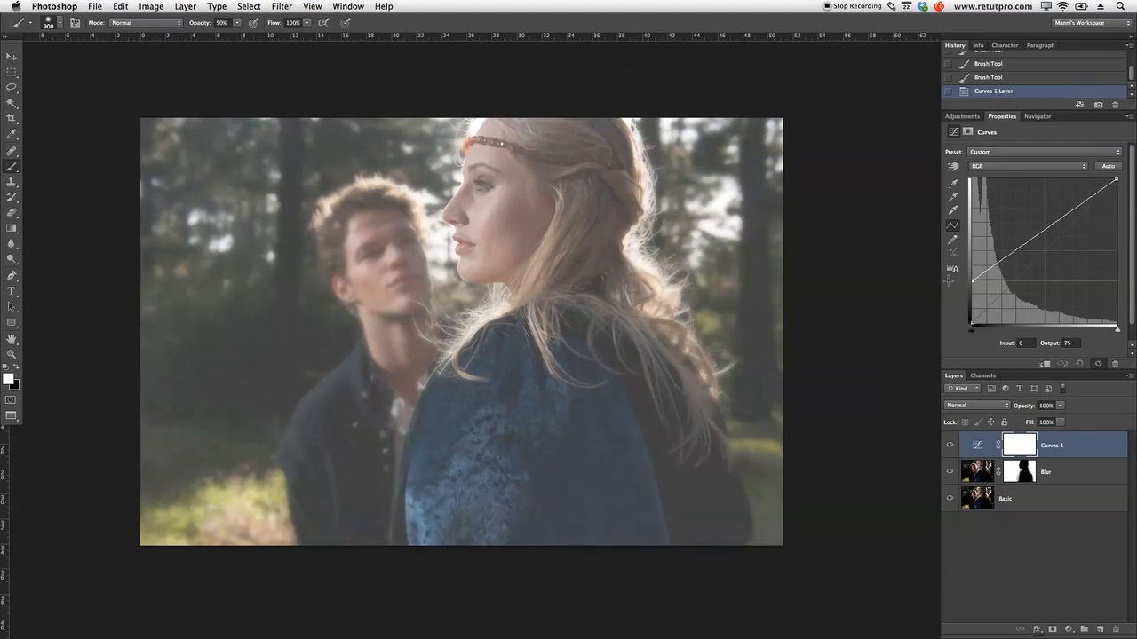
drag(947, 281, 946, 279)
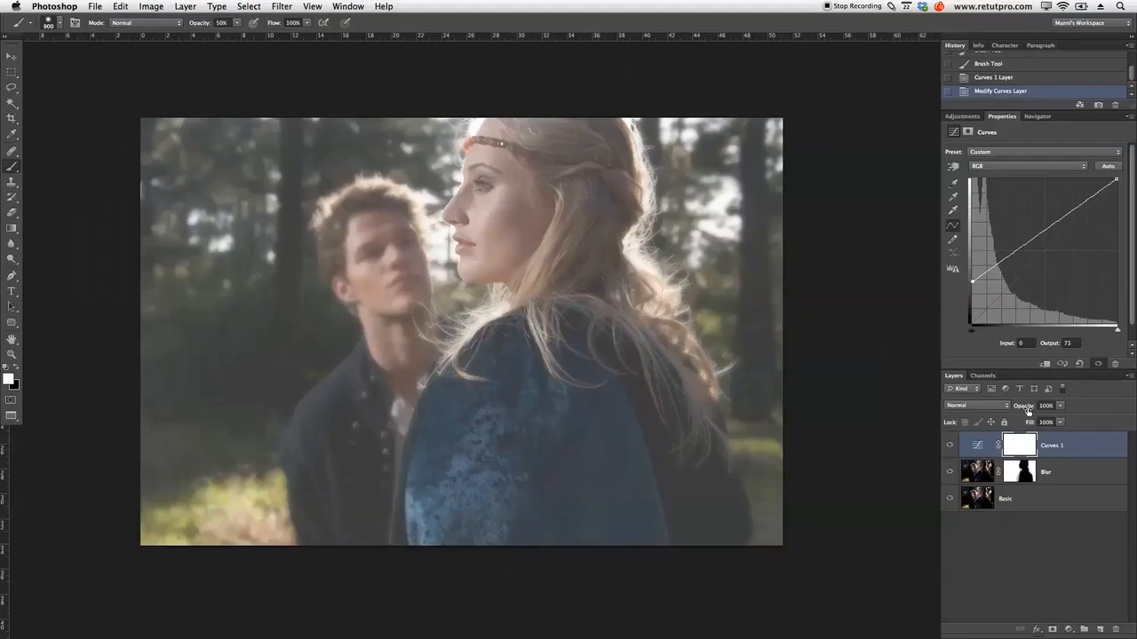
drag(1032, 408, 1025, 408)
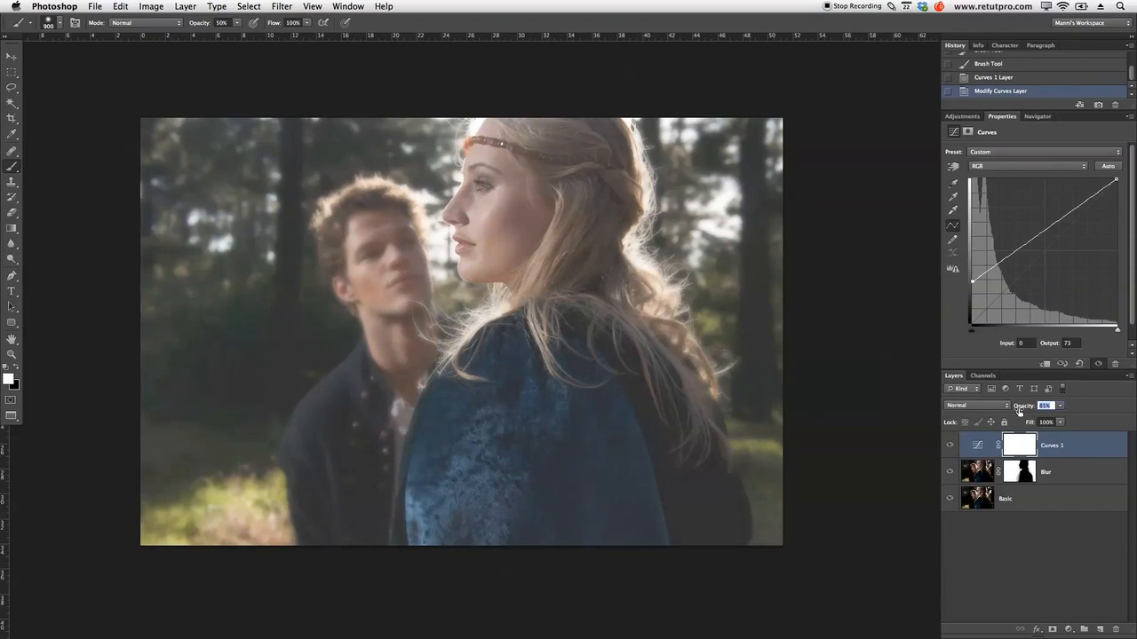
drag(1019, 411, 1020, 413)
Toggle the Curves 1 layer's visibility to compare the photo with and without the lifted shadows
click(950, 445)
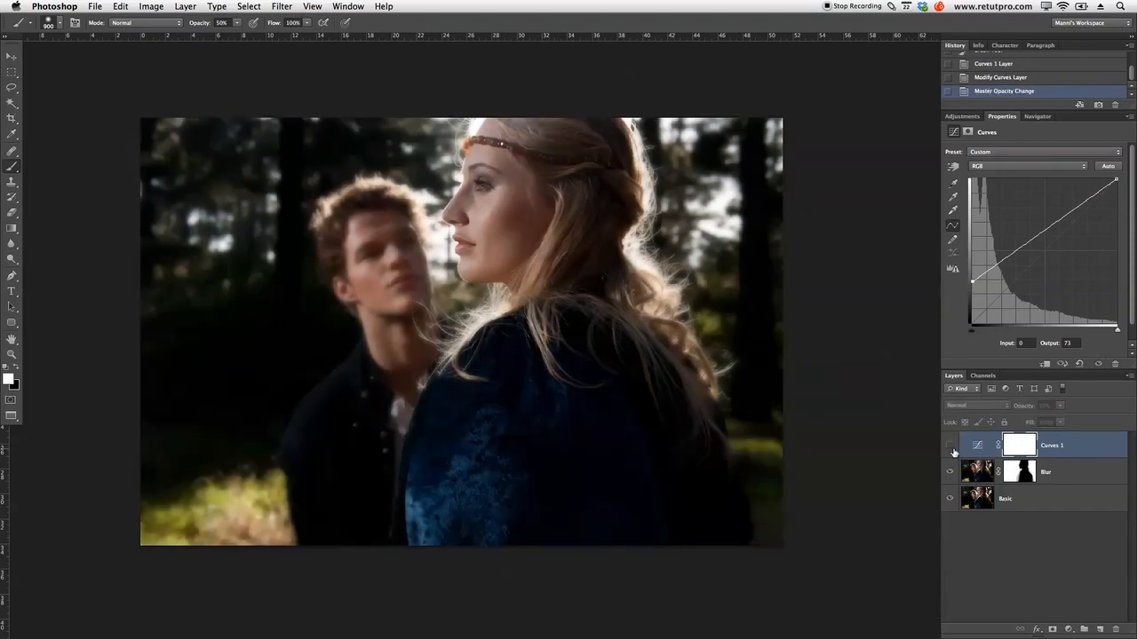
click(952, 449)
click(952, 450)
click(951, 445)
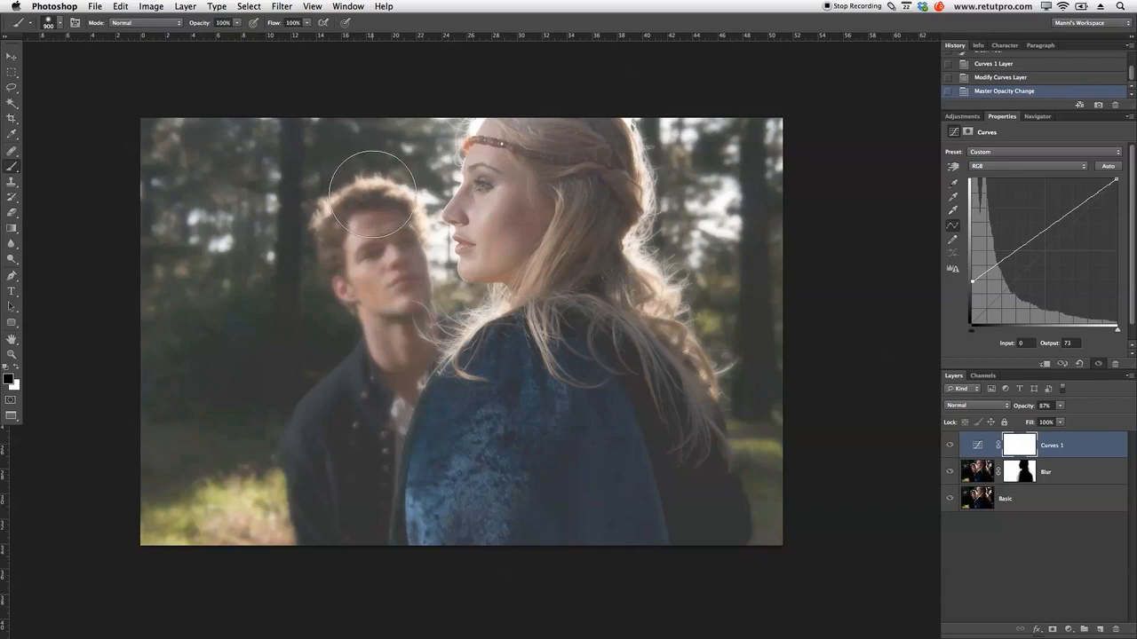
Paint black at 100% opacity on the Curves 1 mask over the woman's hair and cloak with a large brush
key(bracketleft)
key(bracketleft)
mouse_move(533, 199)
mouse_down()
mouse_move(573, 185)
mouse_move(588, 156)
mouse_move(577, 170)
mouse_up()
mouse_move(476, 207)
ctrl+alt+mouse_down()
mouse_move(507, 213)
mouse_move(499, 217)
mouse_move(503, 178)
mouse_move(509, 325)
mouse_move(510, 54)
mouse_move(512, 107)
ctrl+alt+mouse_up()
key(bracketleft)
key(bracketleft)
key(bracketleft)
mouse_move(554, 138)
mouse_down()
mouse_move(521, 230)
mouse_move(572, 243)
mouse_move(581, 144)
mouse_move(583, 282)
mouse_move(568, 327)
mouse_move(510, 377)
mouse_move(485, 446)
mouse_move(493, 563)
mouse_move(540, 490)
mouse_move(571, 387)
mouse_move(616, 531)
mouse_move(595, 387)
mouse_move(617, 388)
mouse_move(652, 467)
mouse_move(647, 528)
mouse_move(673, 527)
mouse_move(675, 496)
mouse_move(693, 529)
mouse_move(618, 349)
mouse_move(569, 306)
mouse_up()
Mask the Curves 1 effect off the woman's face and jaw using a smaller black brush
key(bracketleft)
key(bracketleft)
key(bracketleft)
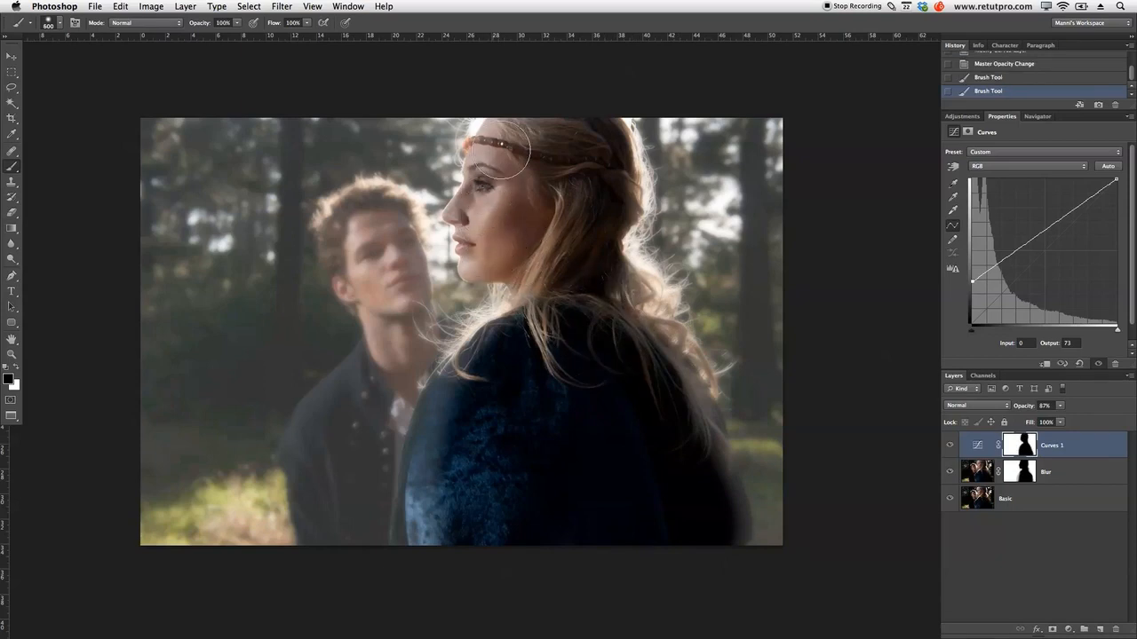
drag(488, 257, 484, 262)
key(bracketleft)
key(bracketleft)
key(bracketleft)
key(bracketleft)
key(bracketleft)
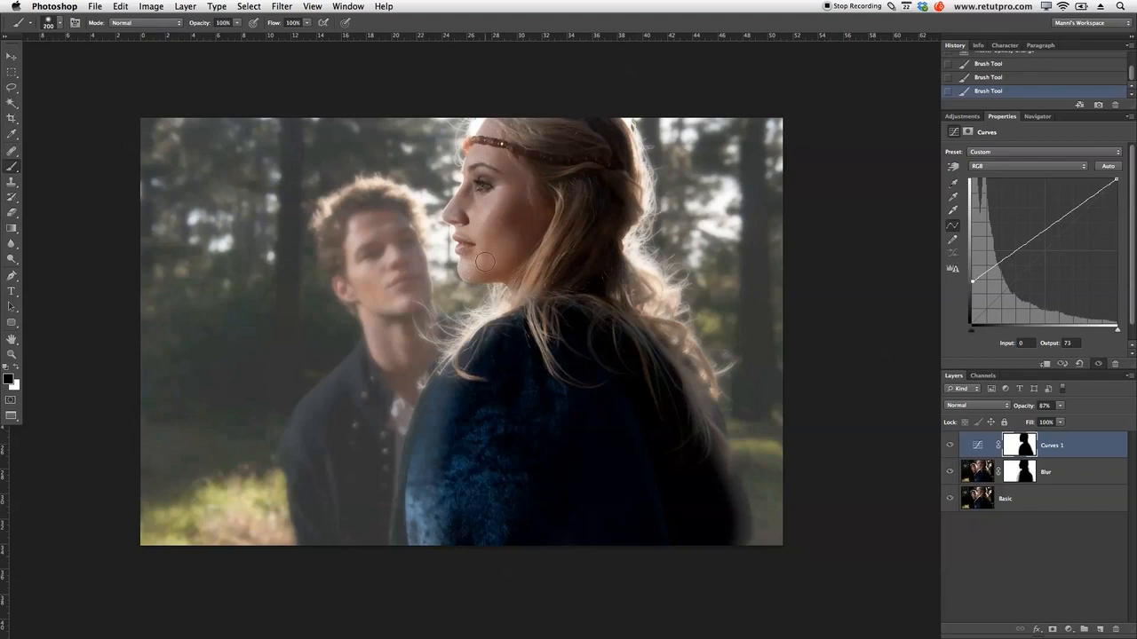
Extend the black area of the Curves 1 mask to the edges of the woman's cloak with a 700–800 px brush
key(bracketright)
key(bracketright)
key(bracketright)
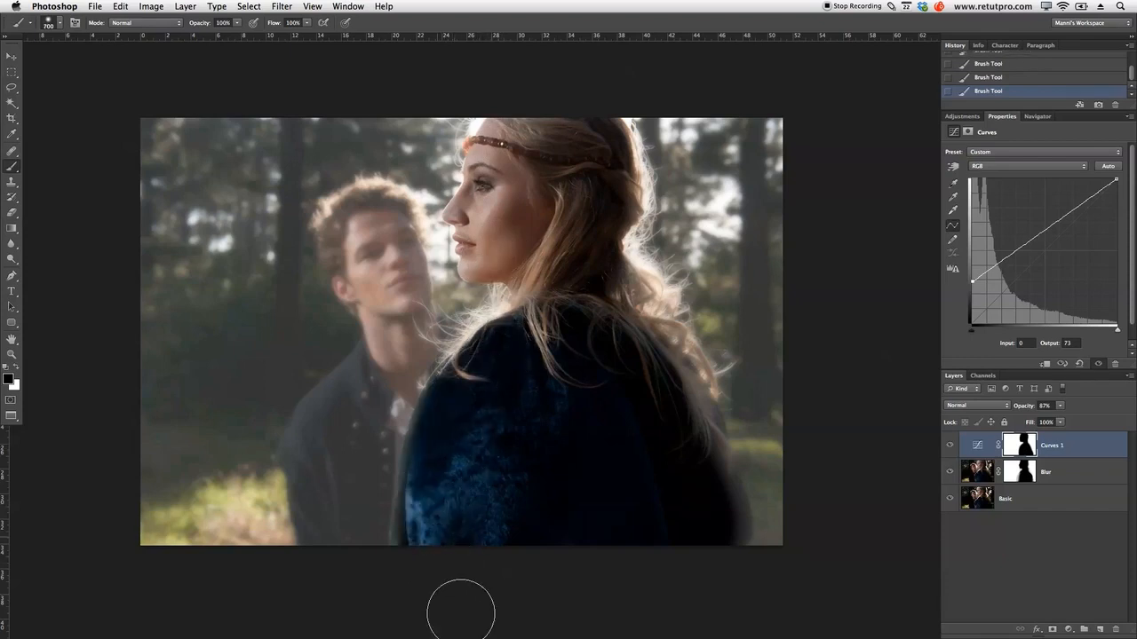
mouse_move(684, 394)
mouse_down()
mouse_move(723, 551)
mouse_move(683, 471)
mouse_up()
key(bracketright)
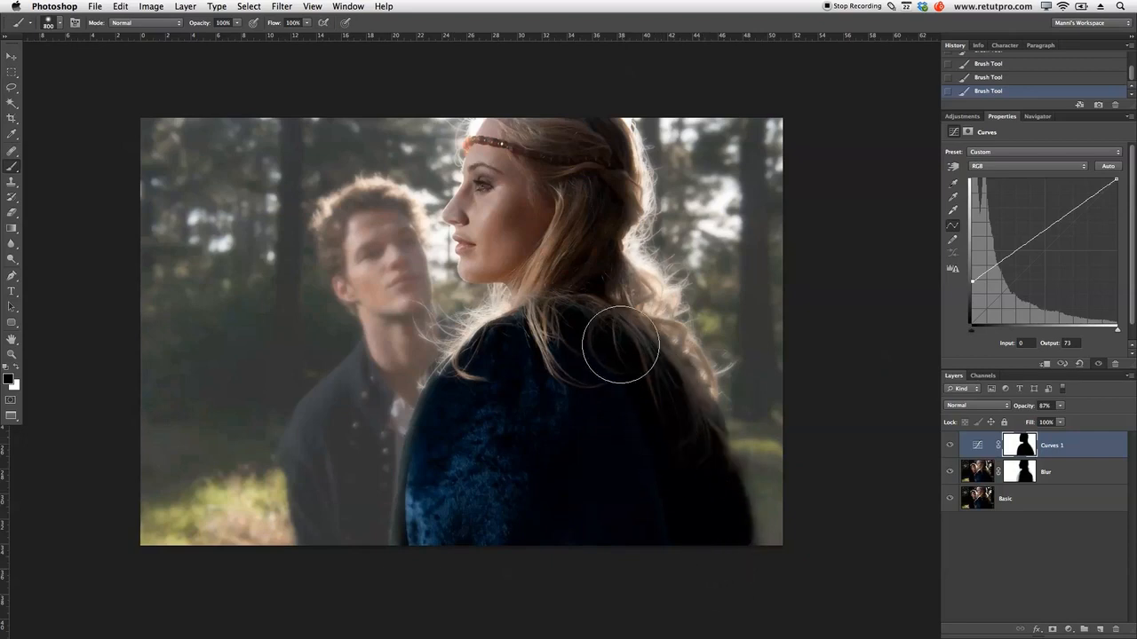
Bring back slight haze over the woman by painting the Curves 1 mask with a large white brush at 15% opacity
key(x)
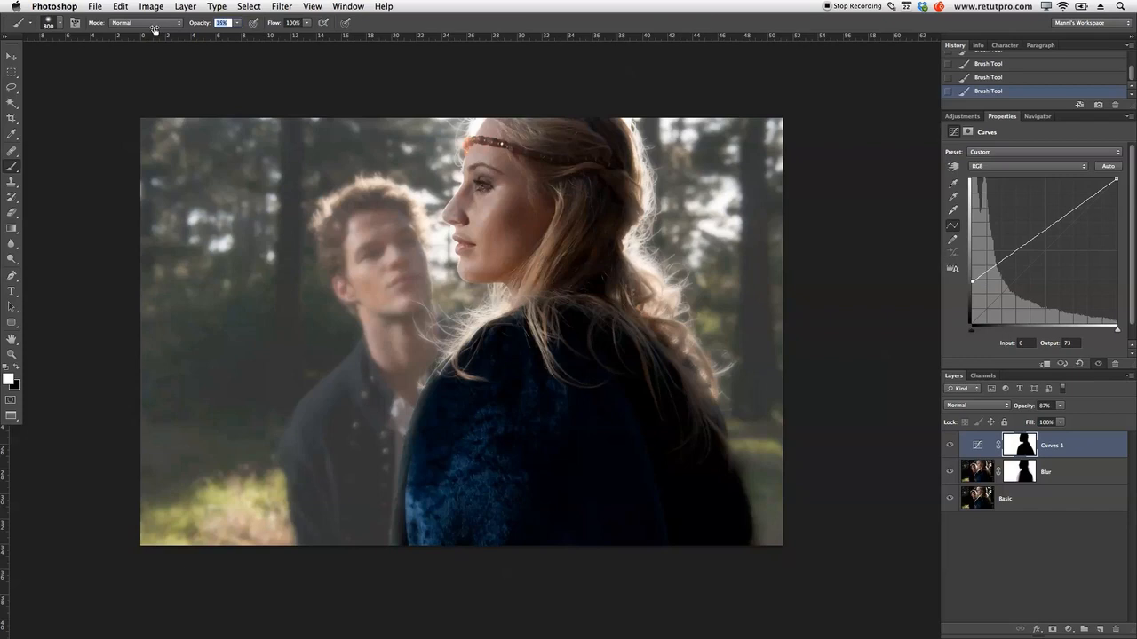
key(bracketright)
key(bracketright)
key(bracketright)
key(bracketright)
key(bracketright)
key(bracketright)
key(bracketright)
key(bracketright)
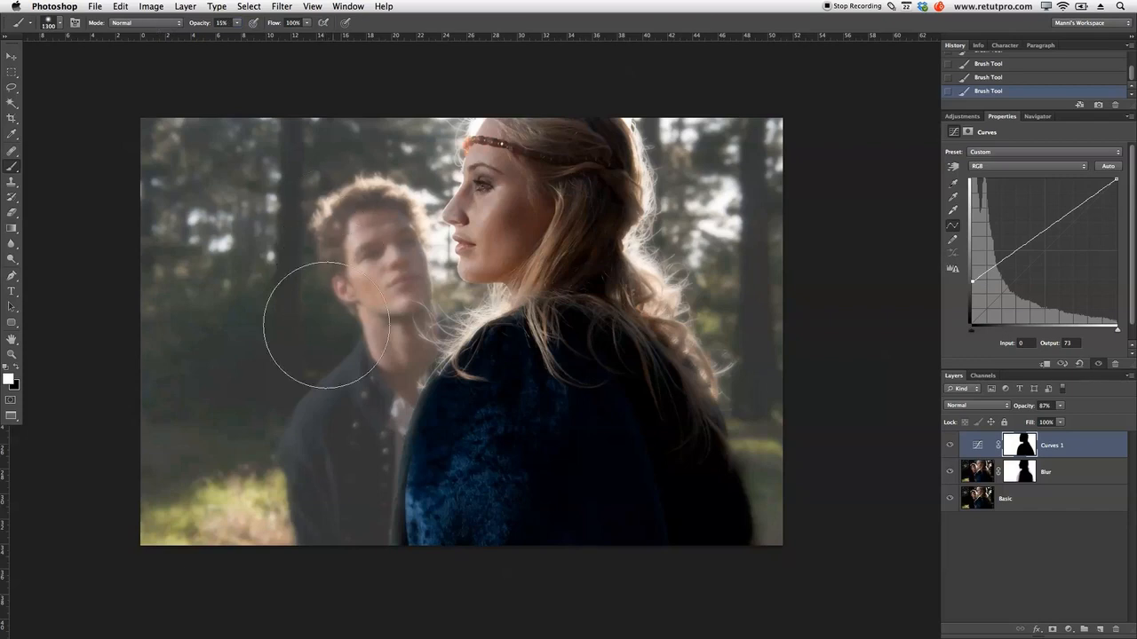
drag(296, 371, 324, 373)
key(bracketright)
key(bracketright)
key(bracketright)
key(bracketright)
key(bracketright)
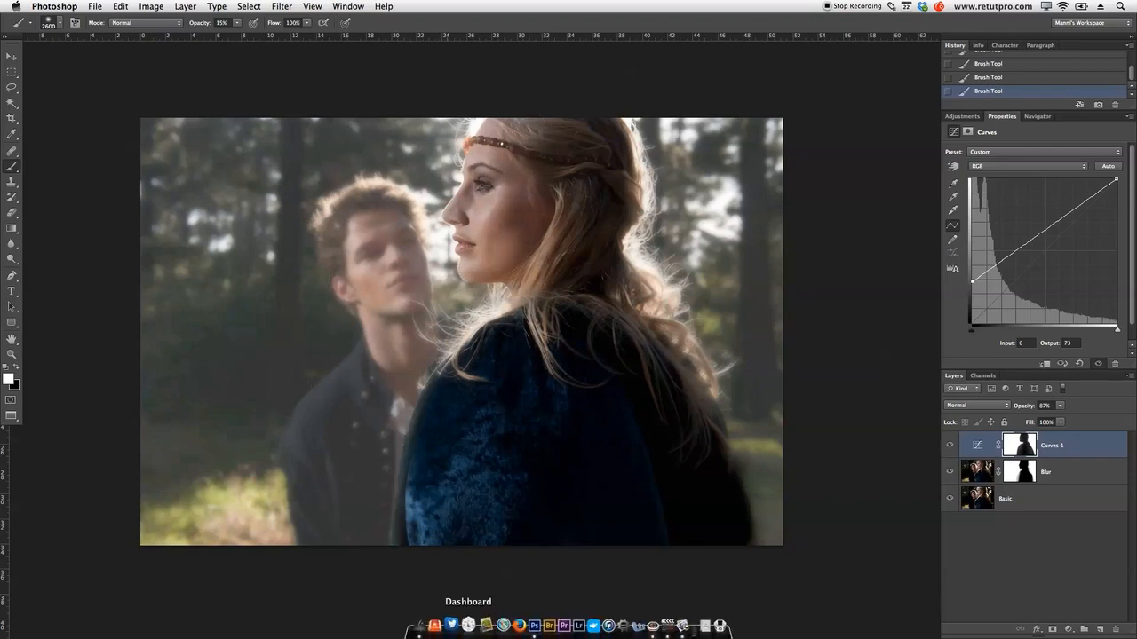
Build up the haze on the woman's cloak and hair with white 15% opacity strokes, varying the brush between 1400 and 2100 px
key(bracketleft)
key(bracketleft)
key(bracketleft)
key(bracketleft)
key(bracketleft)
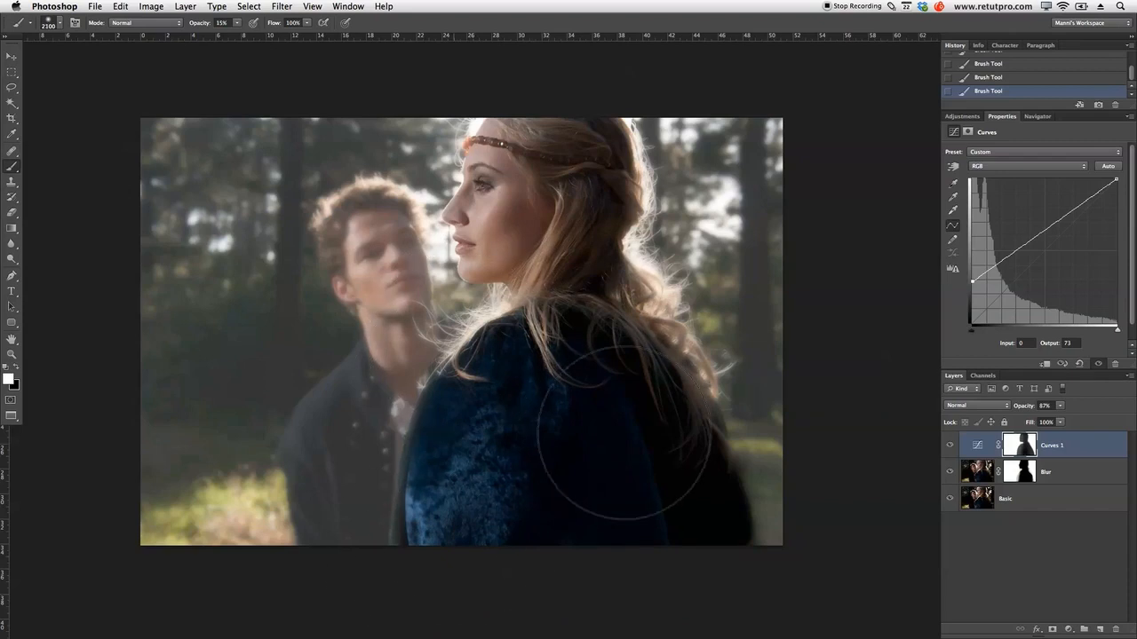
key(bracketleft)
key(bracketleft)
key(bracketleft)
key(bracketleft)
key(bracketleft)
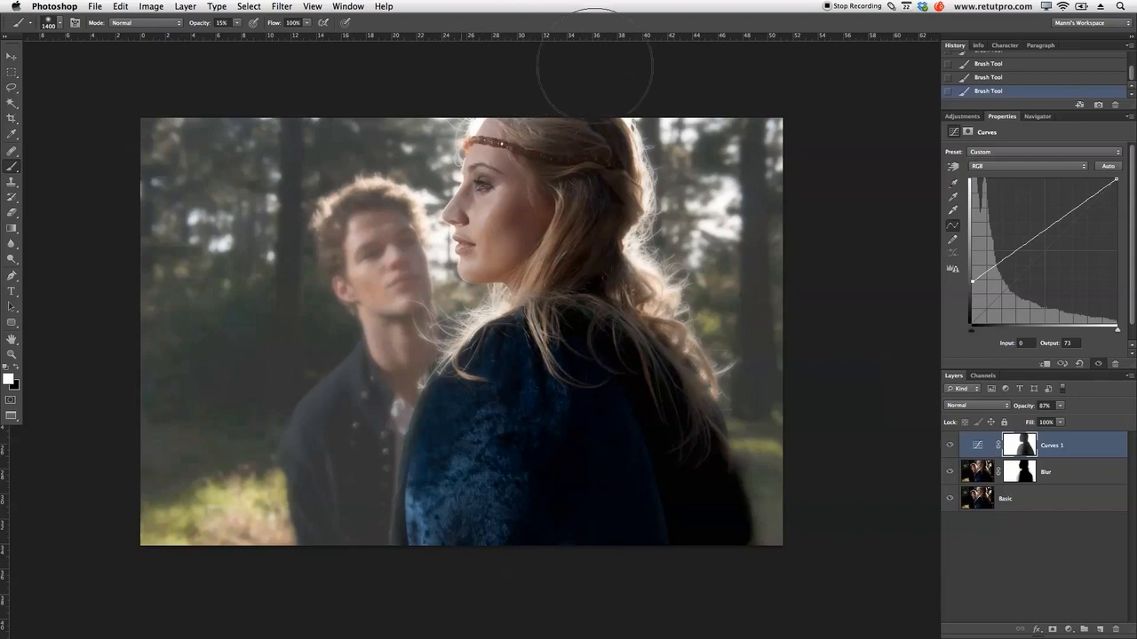
key(bracketright)
key(bracketright)
key(bracketright)
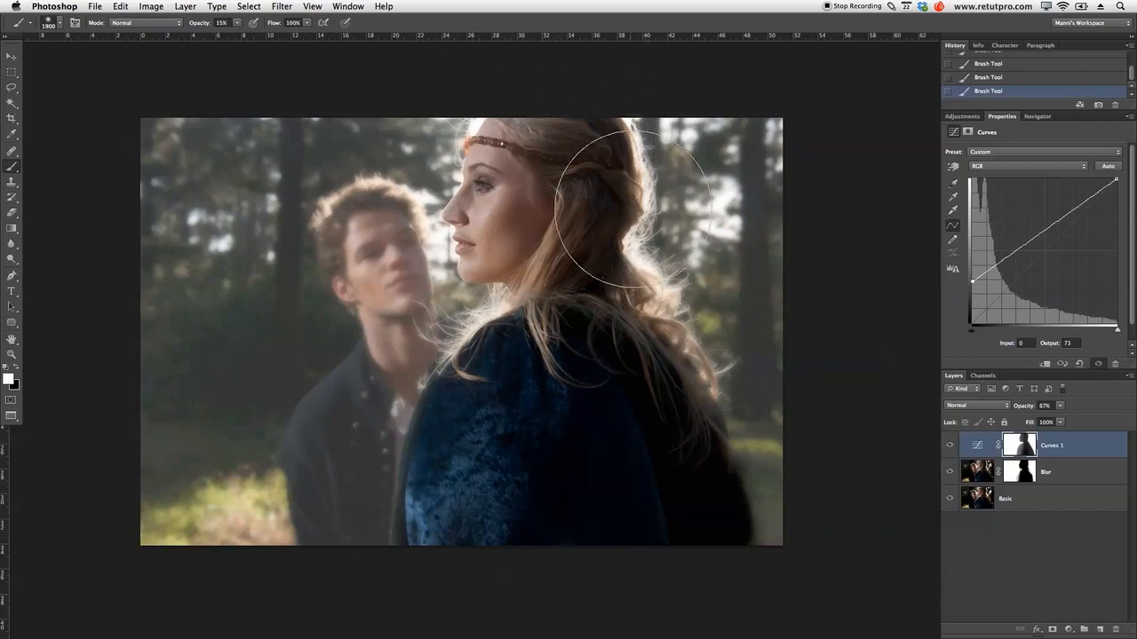
key(bracketright)
key(bracketright)
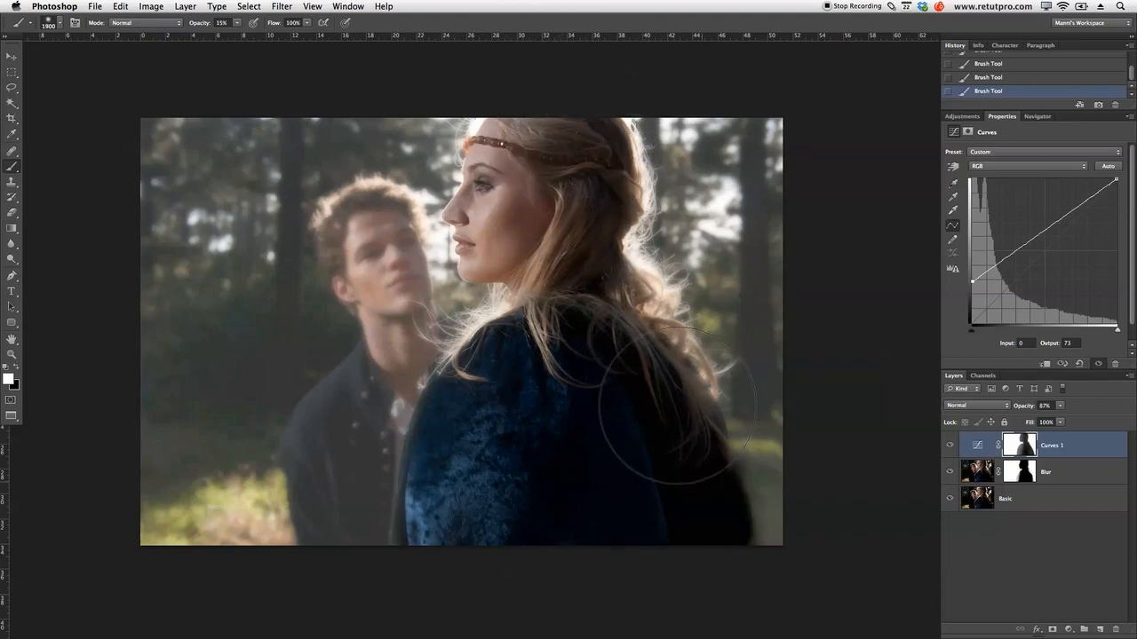
key(bracketright)
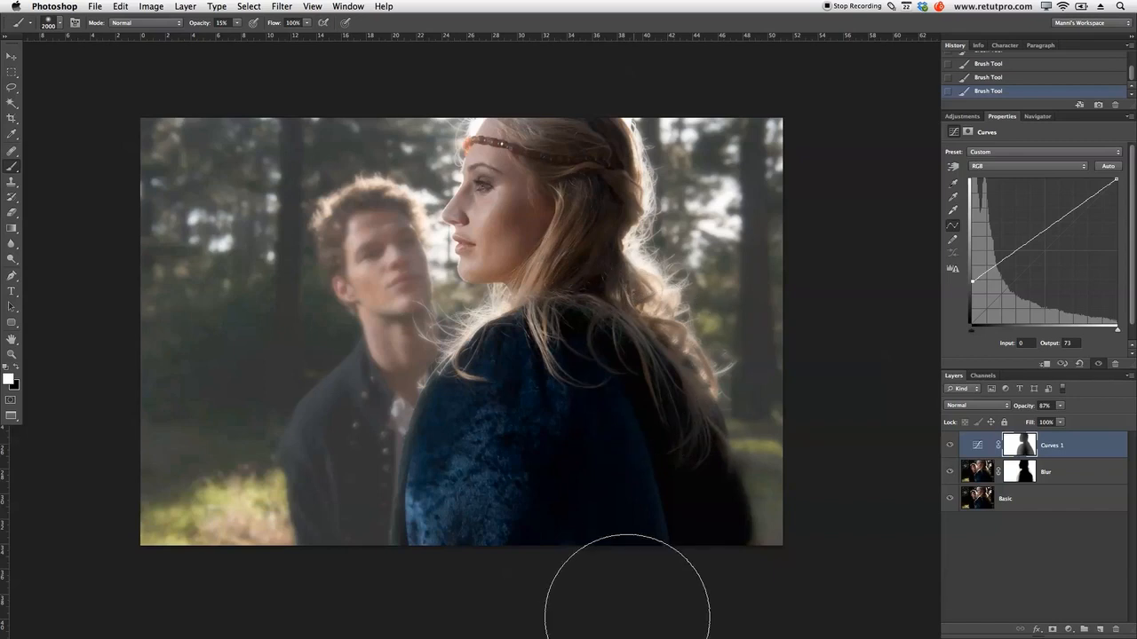
key(bracketleft)
key(bracketleft)
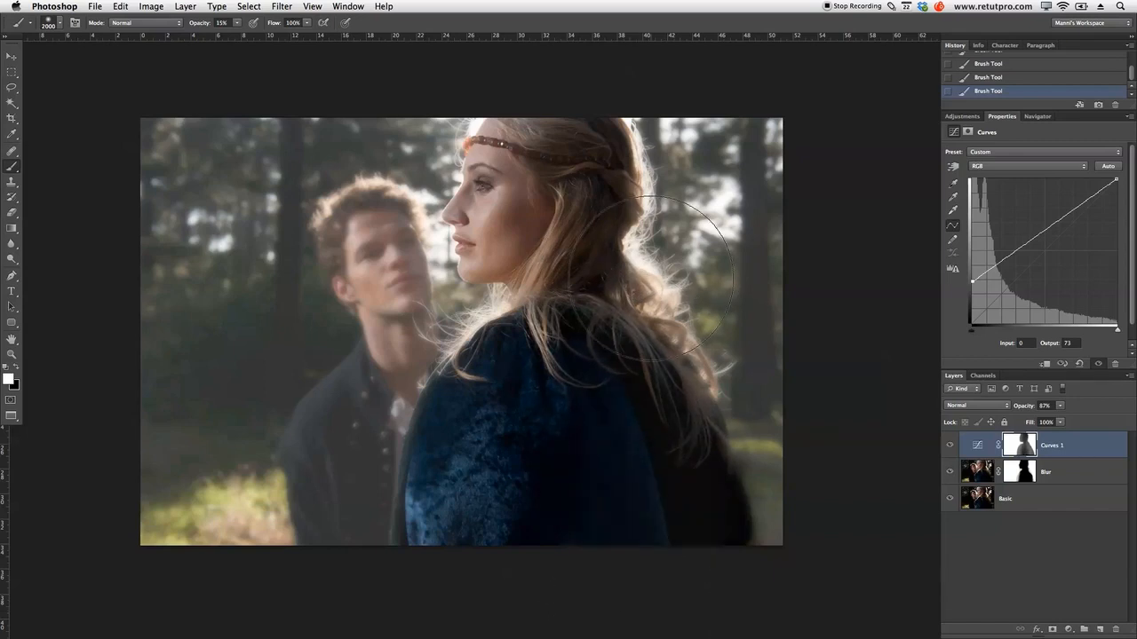
Reduce excess haze on the woman by painting the Curves 1 mask with a 1500 px black brush at 15% opacity
key(x)
key(bracketleft)
key(bracketleft)
key(bracketleft)
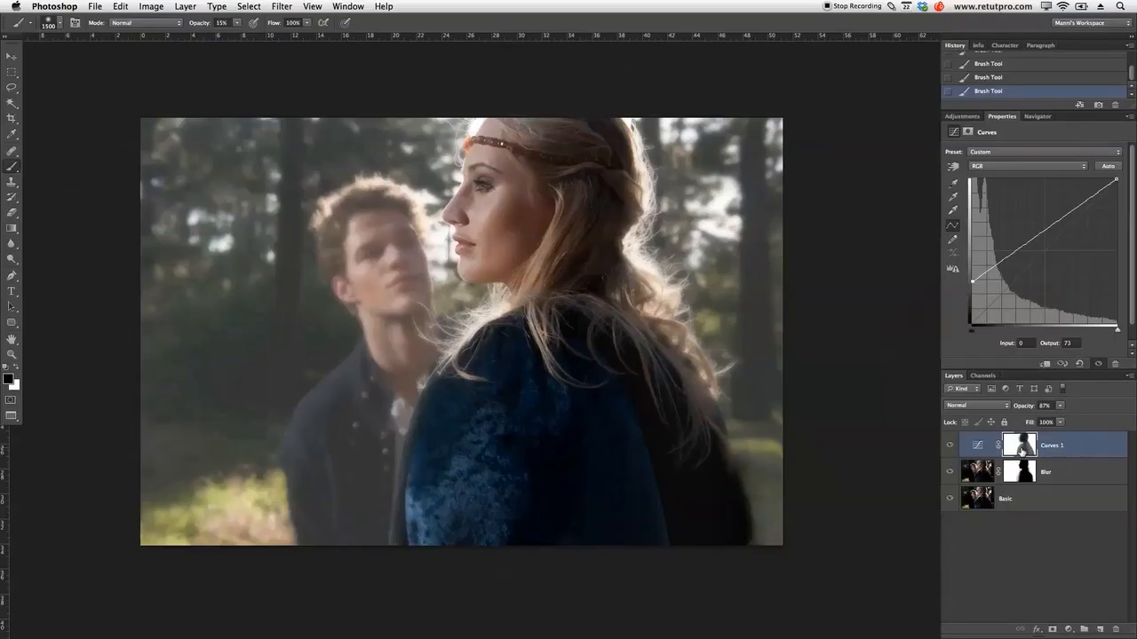
Toggle the Curves 1 layer's visibility to check the effect of its painted mask
click(949, 449)
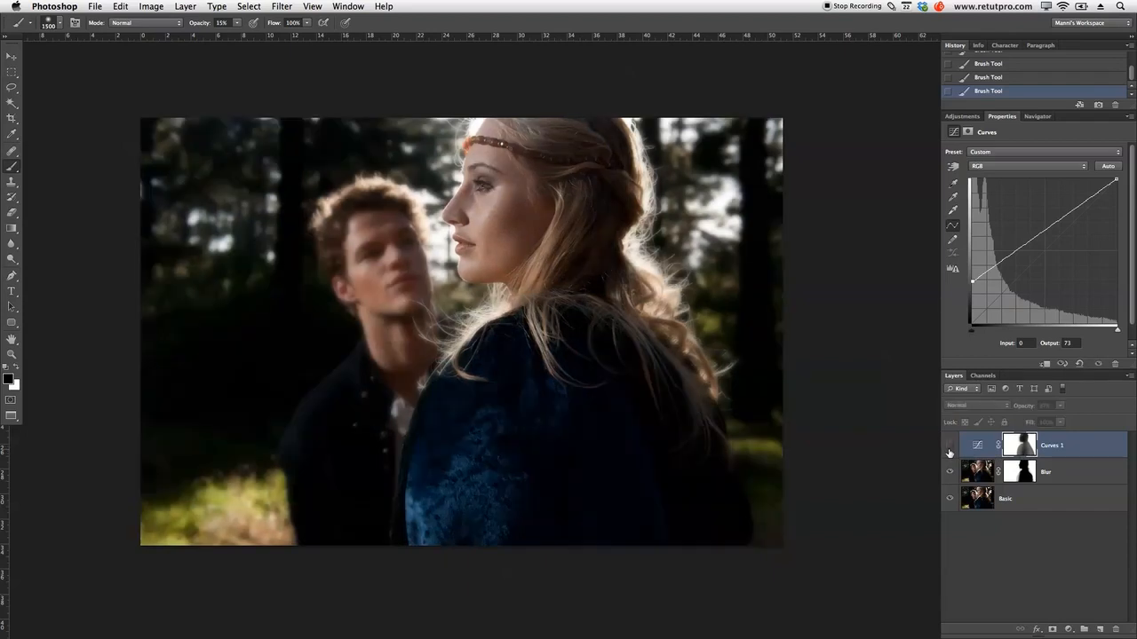
click(950, 449)
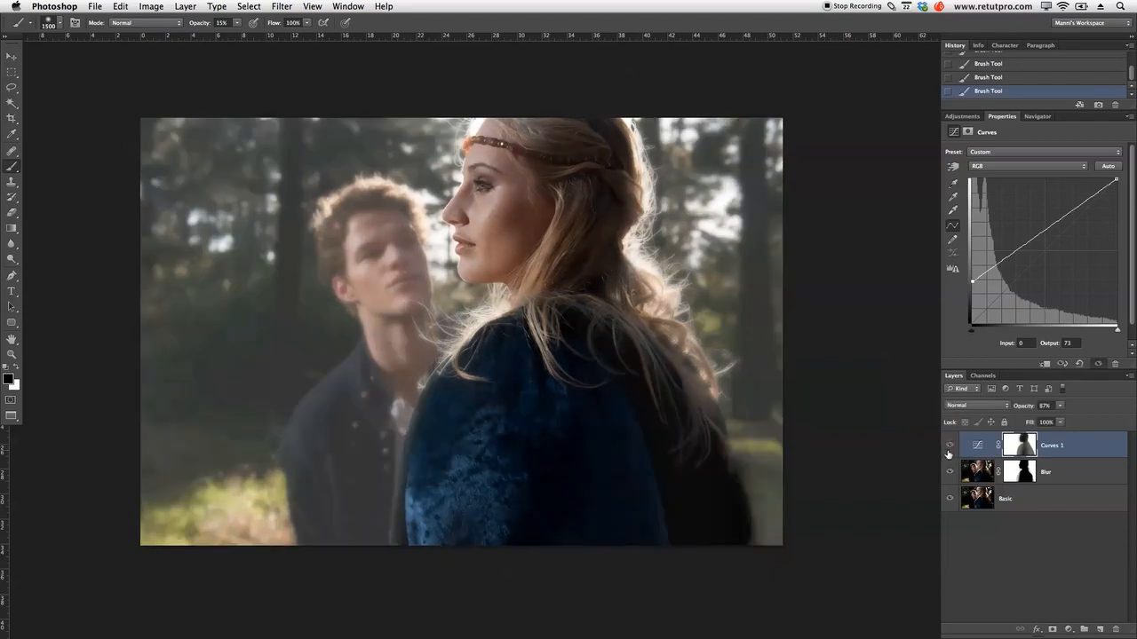
click(949, 448)
click(949, 449)
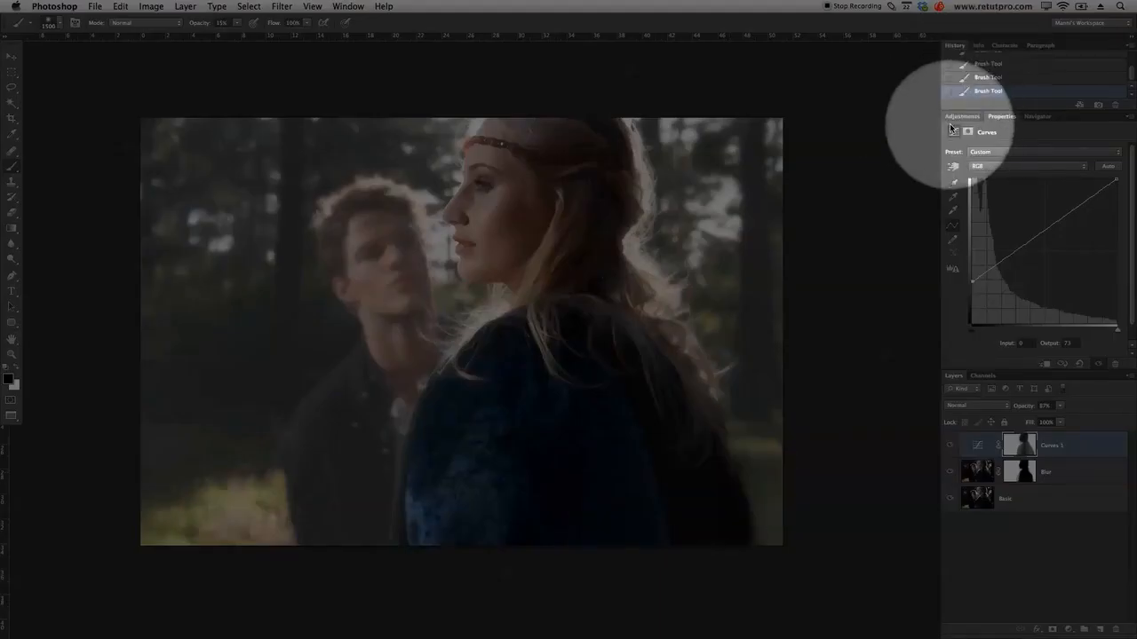
Add a Selective Color adjustment layer above Curves 1 and set Yellow to +2% for the Neutrals
click(961, 117)
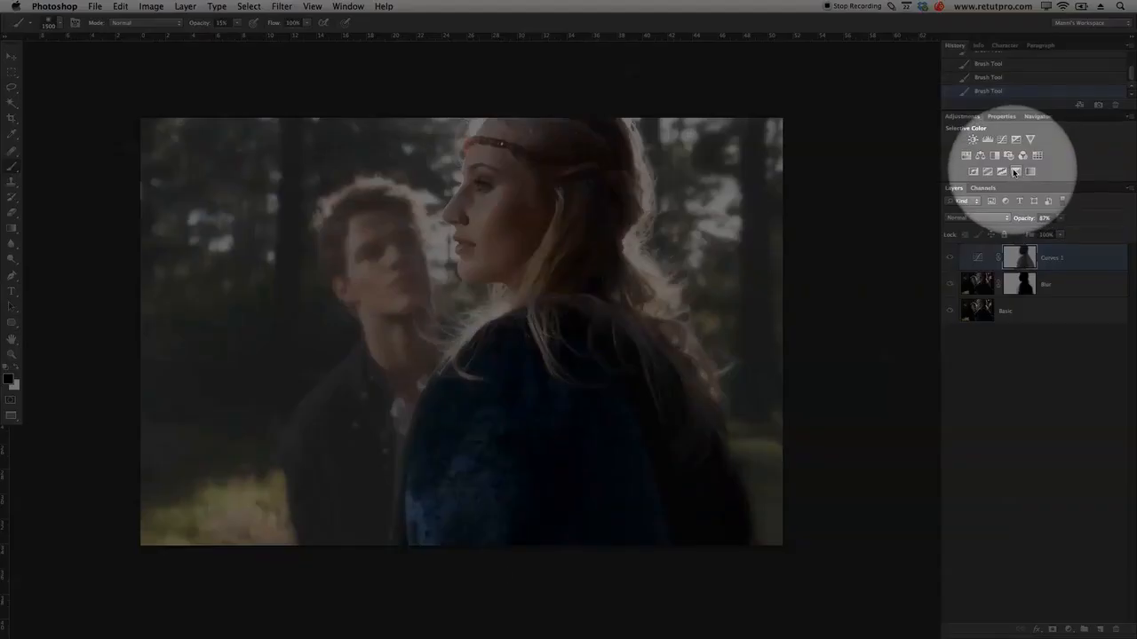
click(1028, 171)
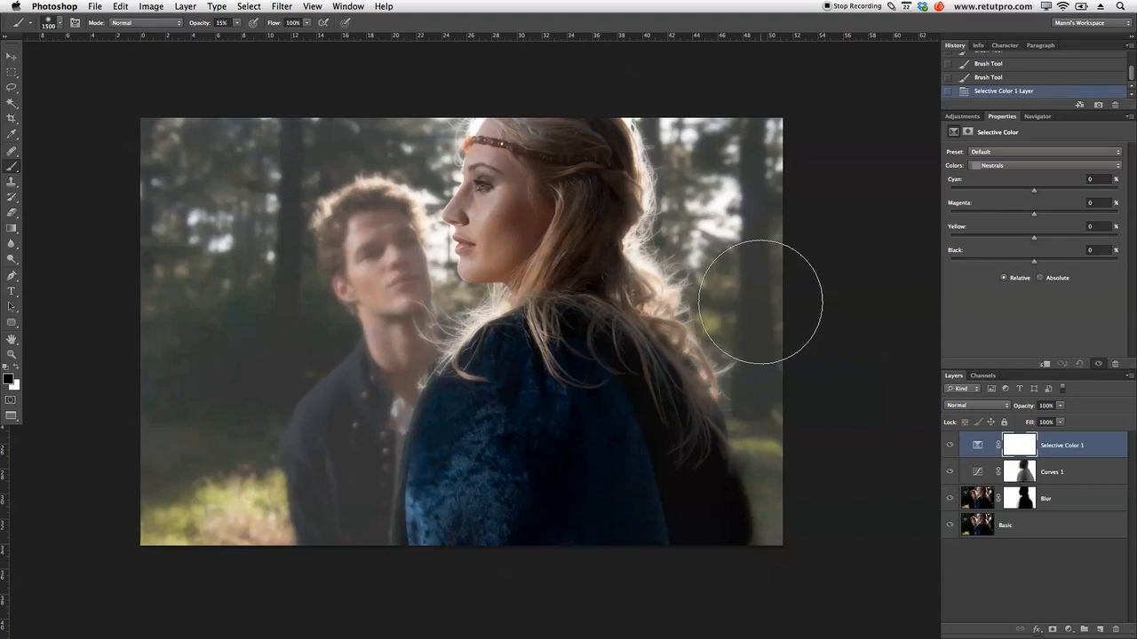
click(1037, 240)
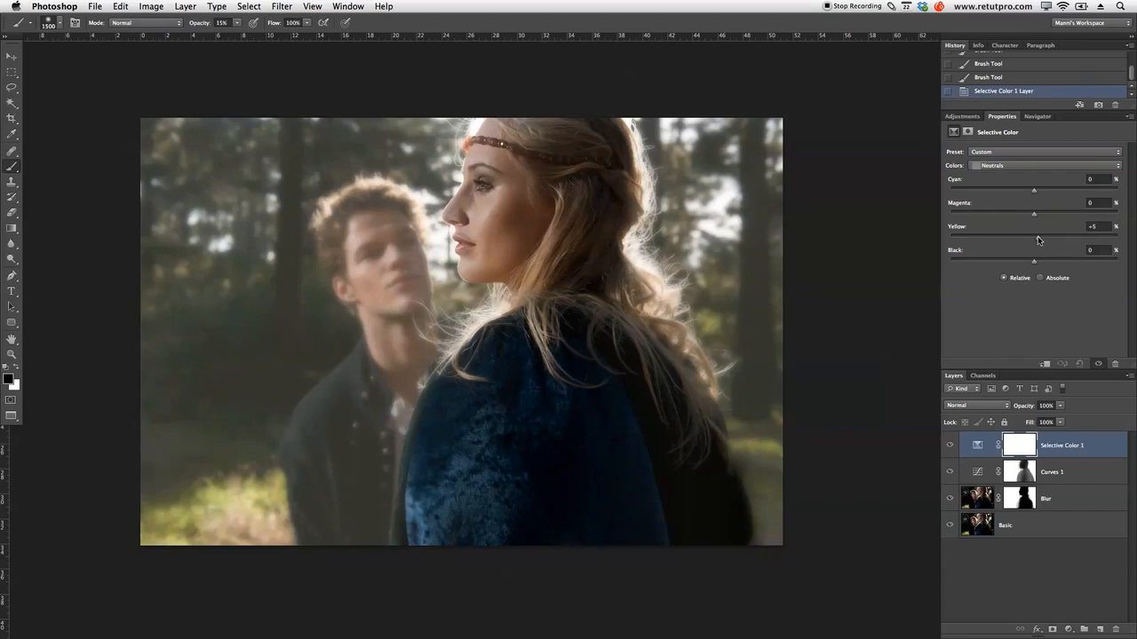
drag(1034, 240, 1036, 240)
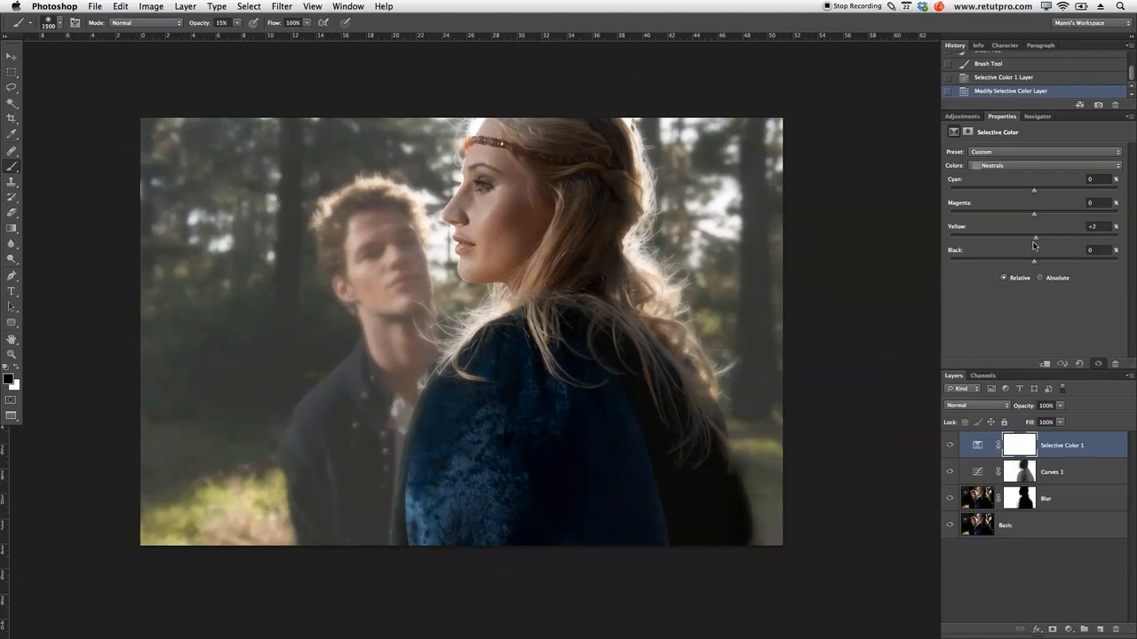
Compare the photo with and without the Selective Color layer, and set Black to -4% for the Neutrals
click(950, 446)
click(951, 446)
click(951, 445)
click(951, 446)
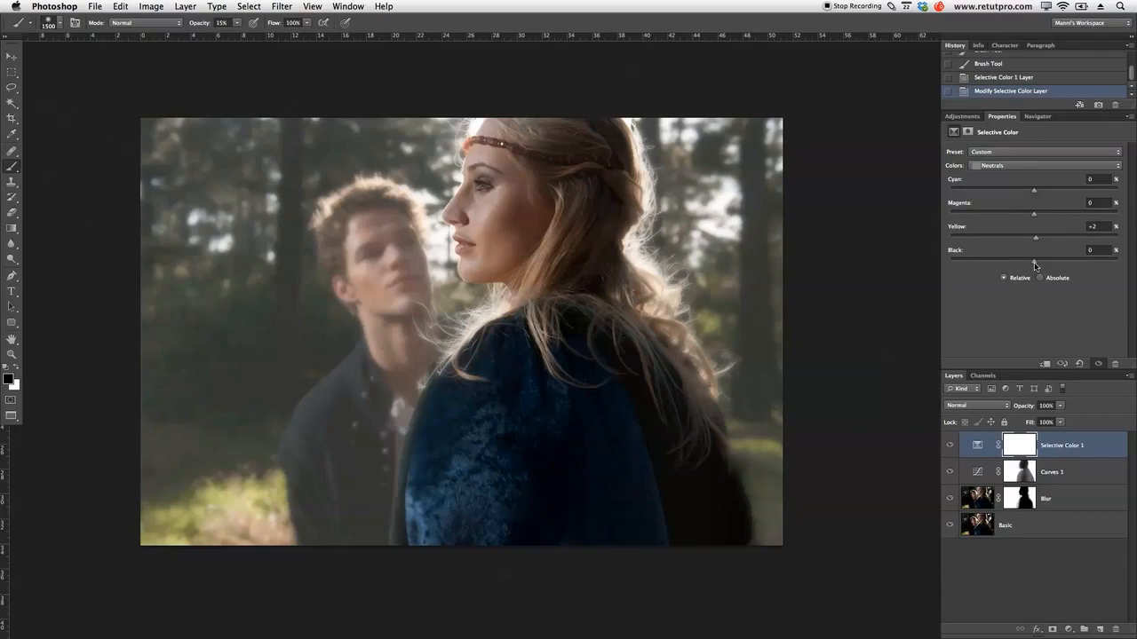
drag(1034, 261, 1034, 261)
Toggle the Selective Color layer's visibility repeatedly to examine the change in the neutral tones
click(951, 446)
click(952, 446)
click(951, 446)
click(951, 446)
click(951, 446)
click(951, 445)
click(951, 446)
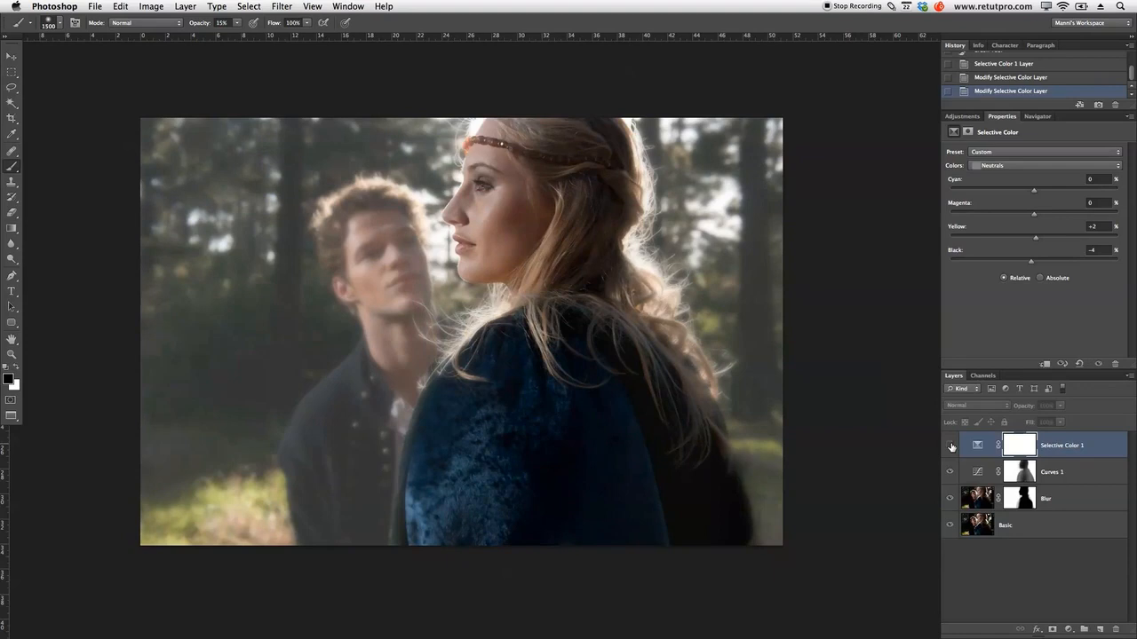
click(951, 446)
click(951, 446)
click(951, 446)
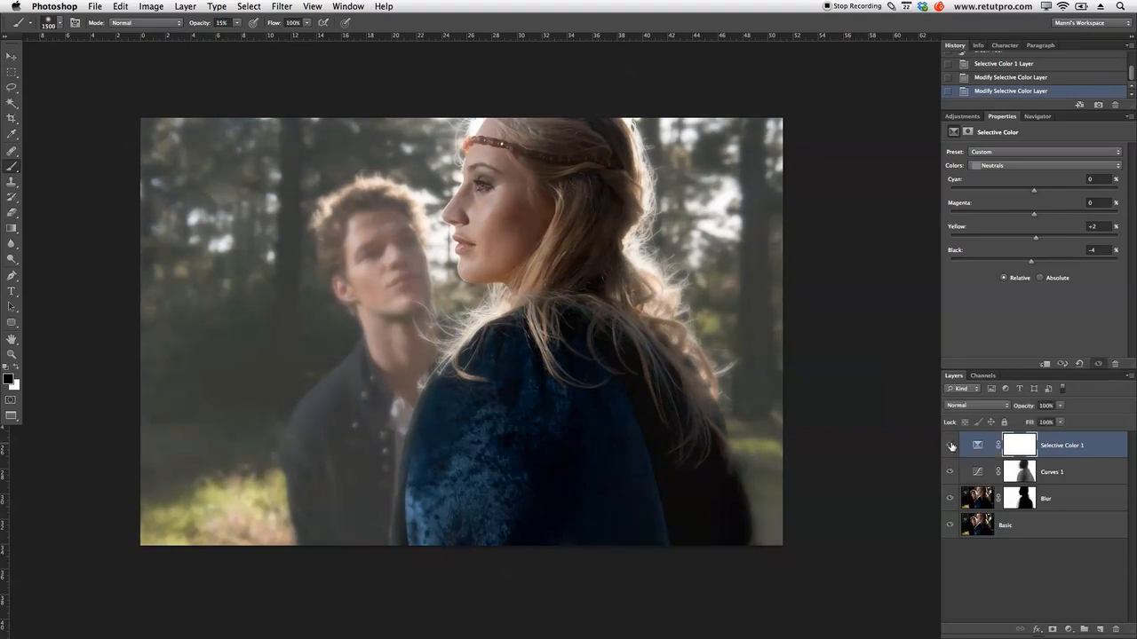
Set Magenta to +10% and Black to -8% for the Blacks in the Selective Color adjustment
click(1001, 167)
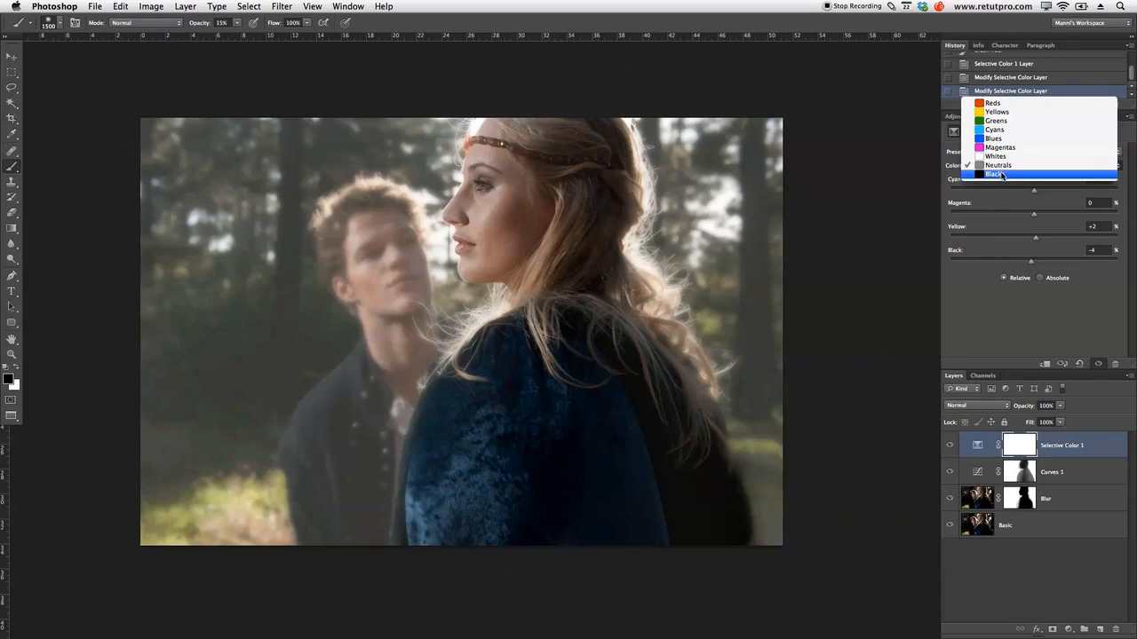
click(1002, 174)
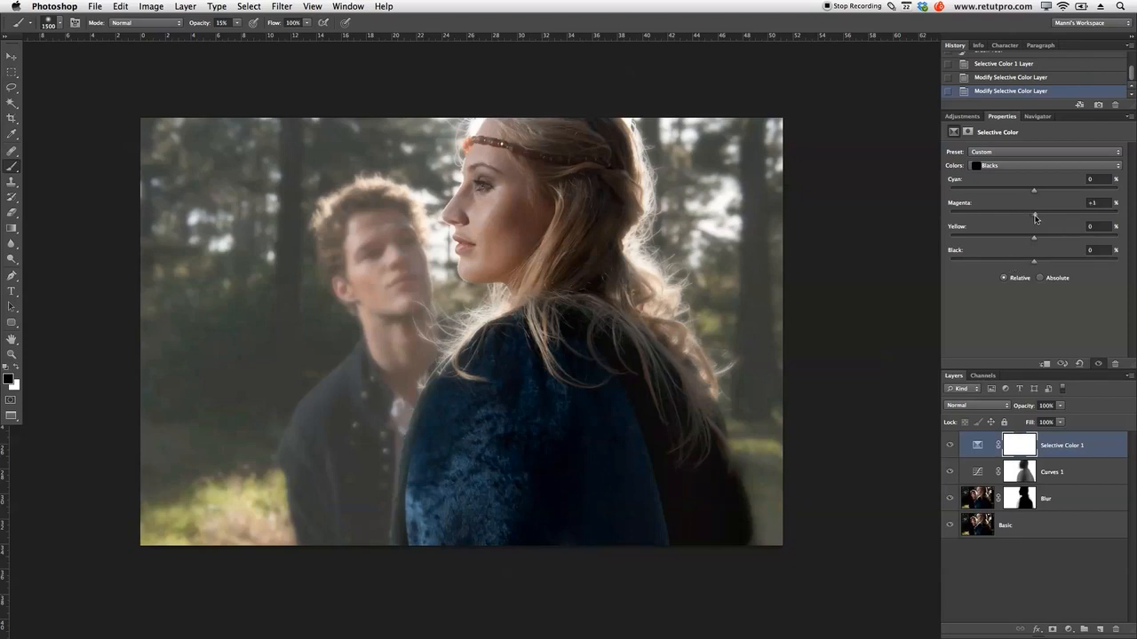
drag(1034, 218, 1041, 218)
drag(1033, 262, 1031, 265)
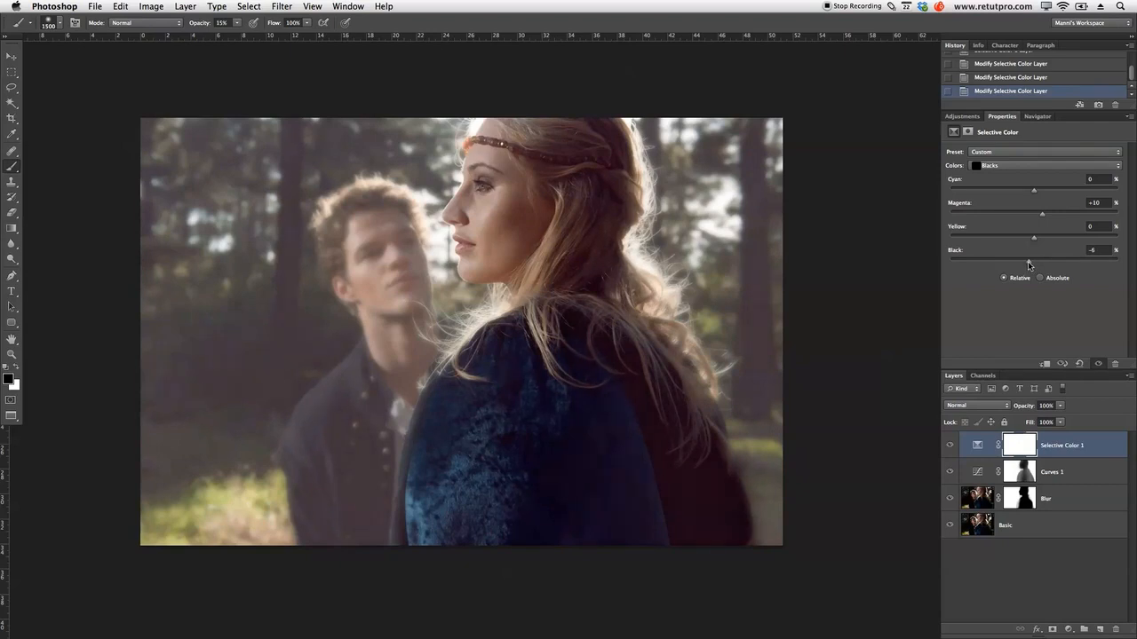
drag(1027, 263, 1027, 263)
Toggle the Selective Color layer's visibility to compare the magenta-tinted shadows with the previous look
click(949, 452)
click(950, 446)
click(950, 449)
click(950, 448)
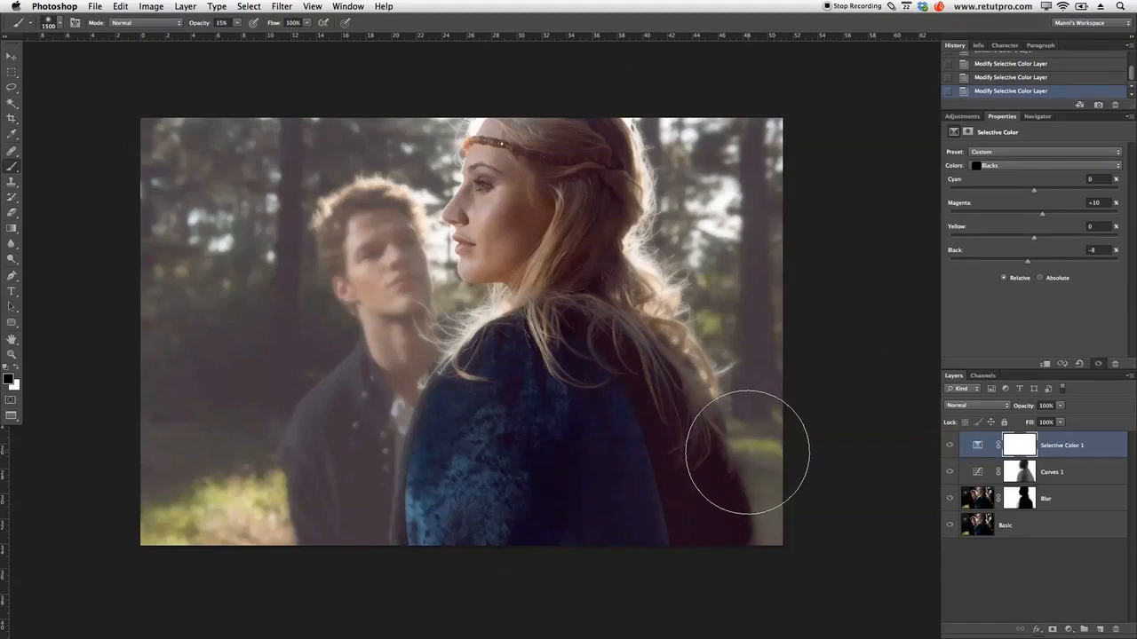
Create a new empty layer above Selective Color 1, name it Glow, and make white the foreground colour
key(x)
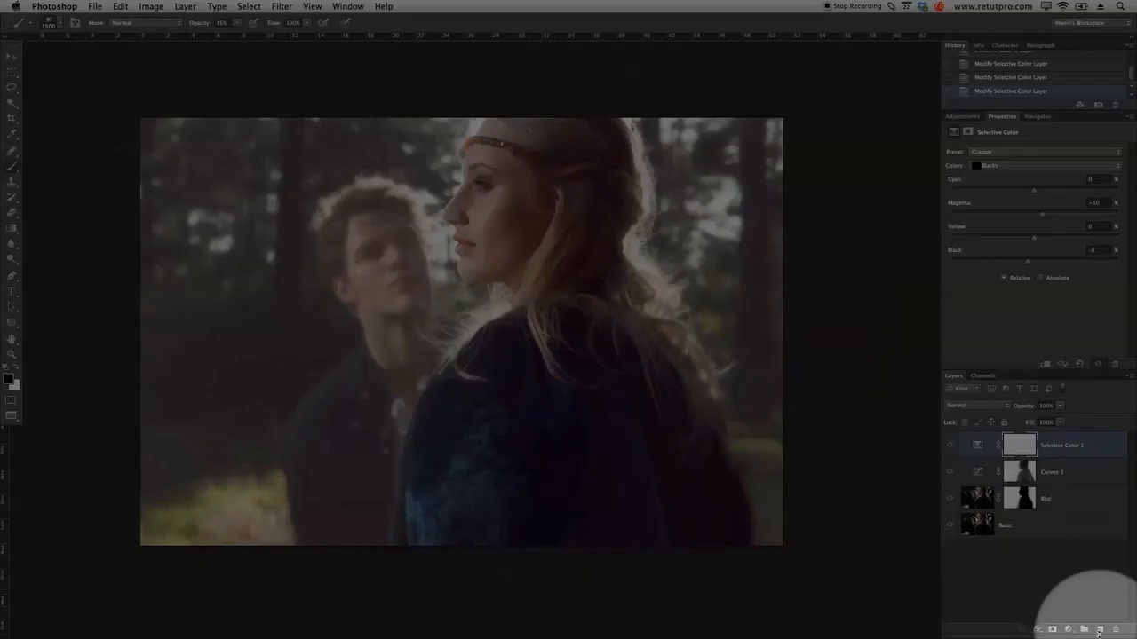
click(1100, 628)
double_click(1009, 445)
text(Glow)
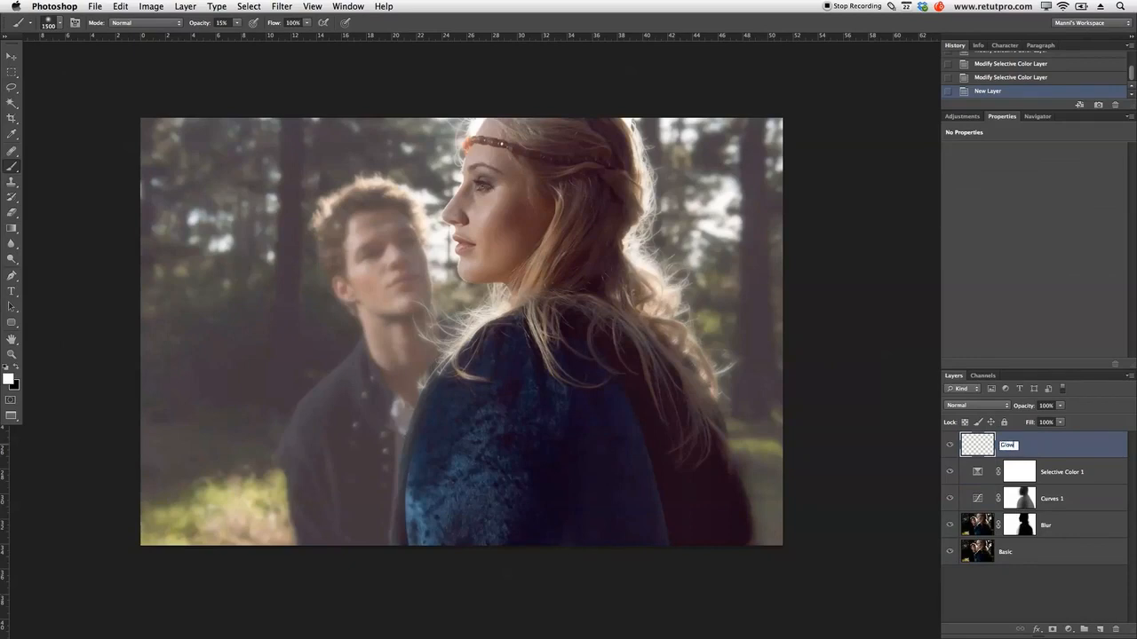
Commit the Glow layer's name and set the brush to 20% opacity and a size of 3400 px
key(Return)
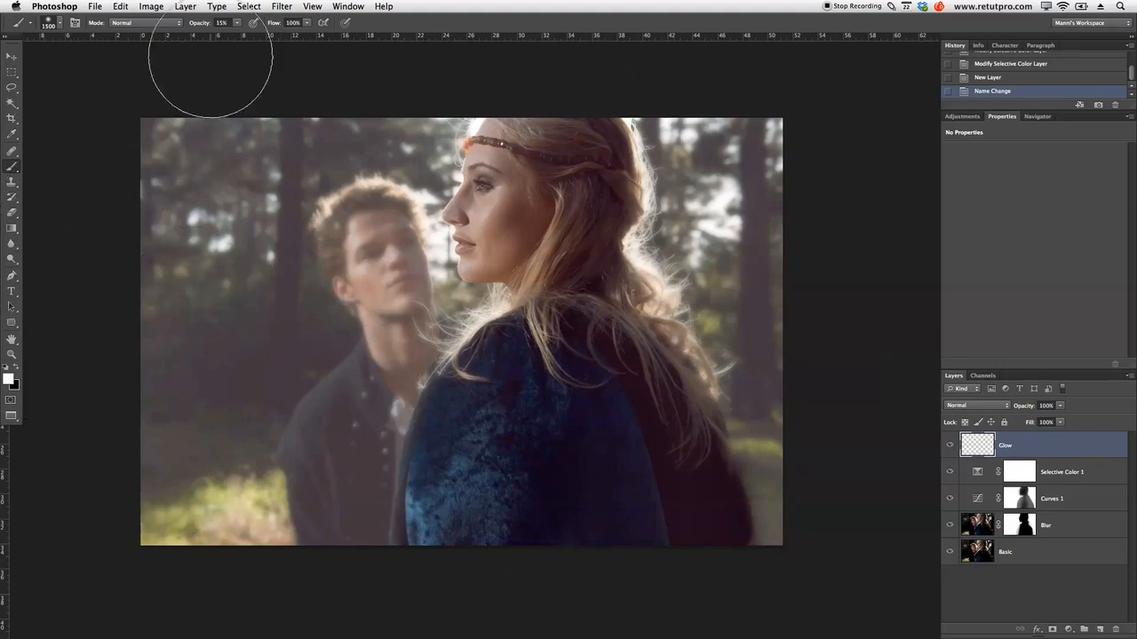
drag(219, 23, 207, 24)
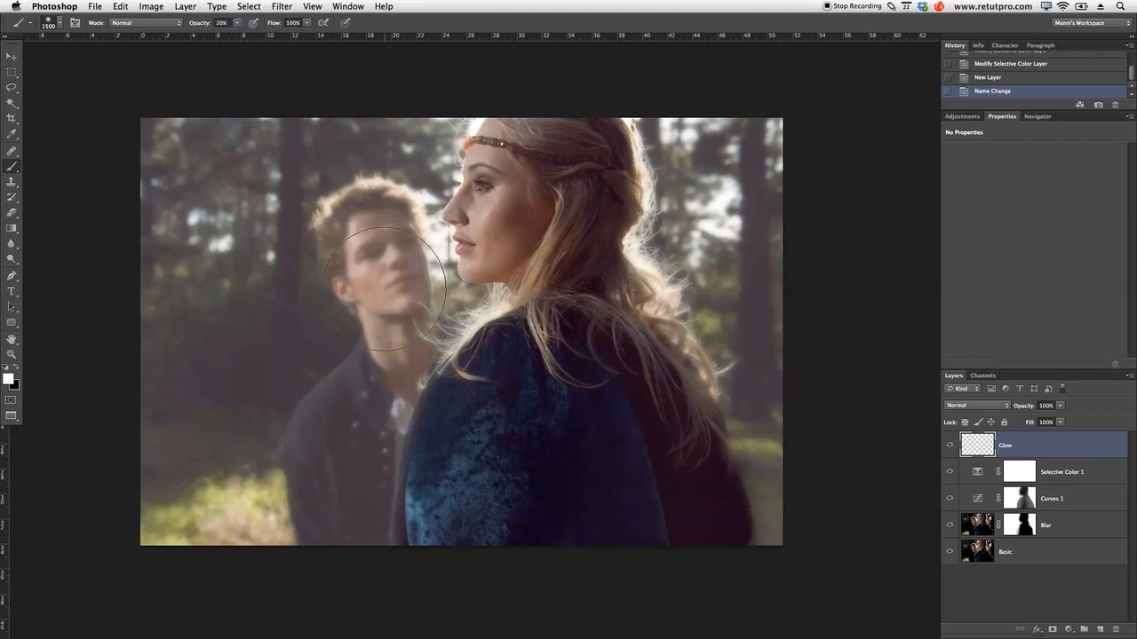
key(bracketright)
key(bracketright)
key(bracketright)
key(bracketright)
key(bracketright)
key(bracketright)
key(bracketright)
key(bracketright)
key(bracketright)
key(bracketright)
key(bracketright)
key(bracketright)
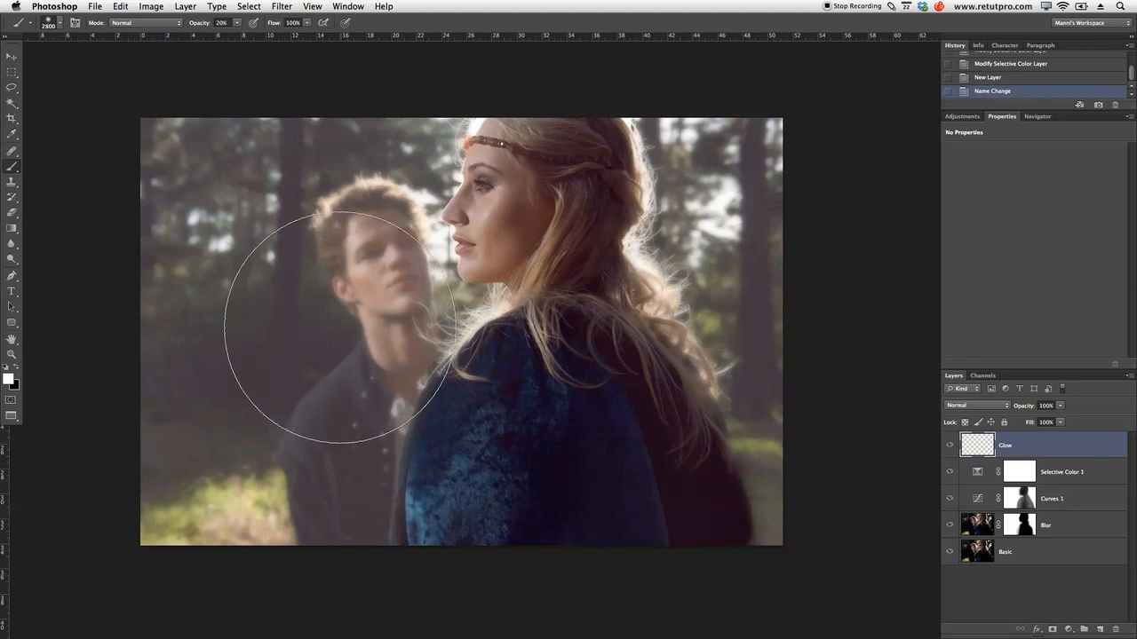
key(bracketright)
mouse_move(342, 353)
mouse_down()
mouse_move(361, 350)
mouse_move(357, 192)
mouse_move(364, 423)
mouse_move(386, 100)
mouse_move(368, 95)
mouse_up()
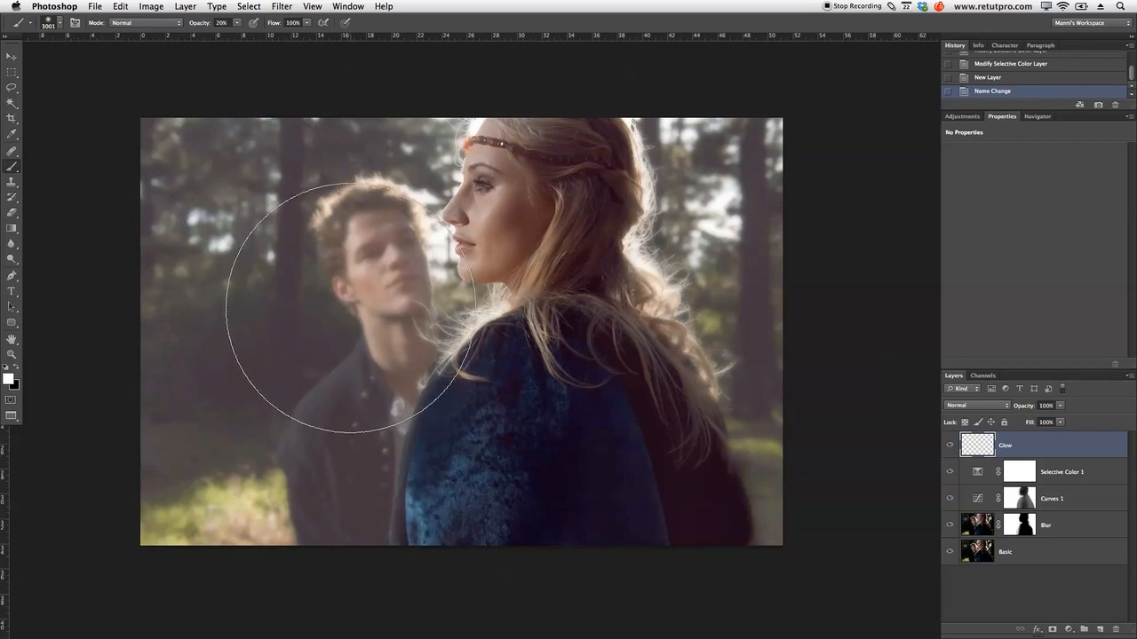
key(bracketright)
key(bracketright)
key(bracketright)
key(bracketright)
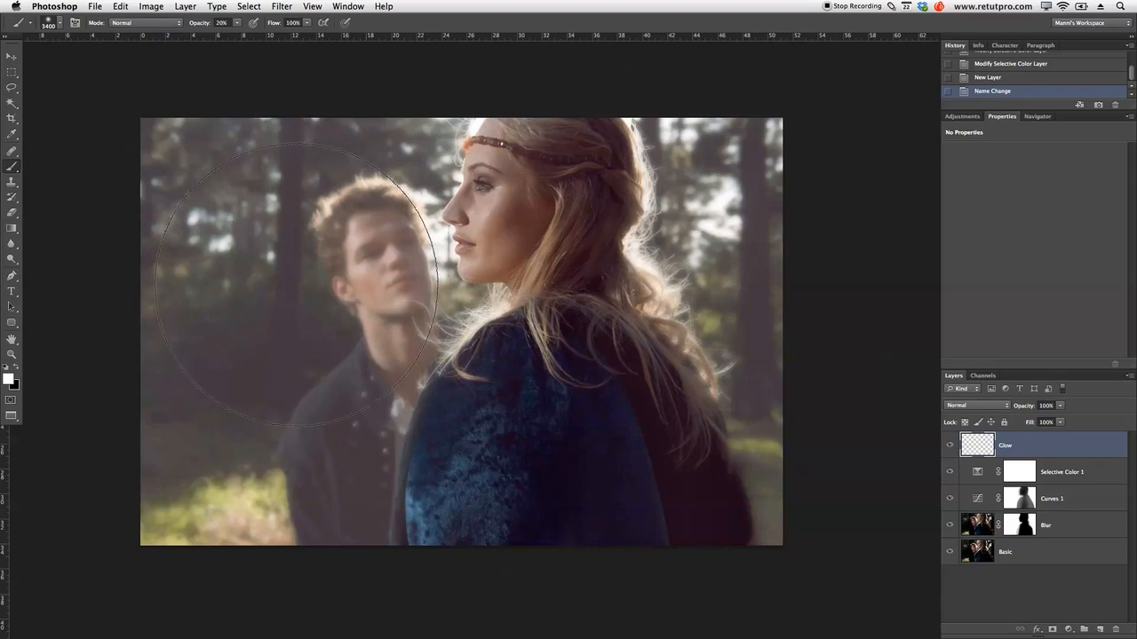
Paint soft white glow dabs over the background beside the man and over the trees behind the woman's hair
click(297, 285)
click(297, 284)
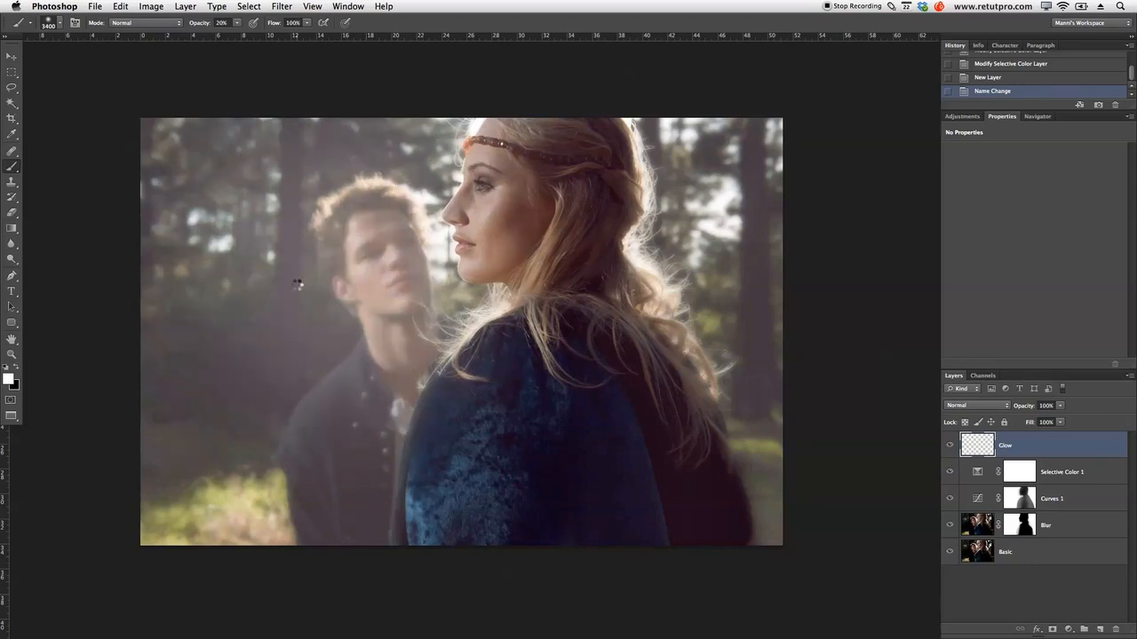
click(298, 284)
click(293, 284)
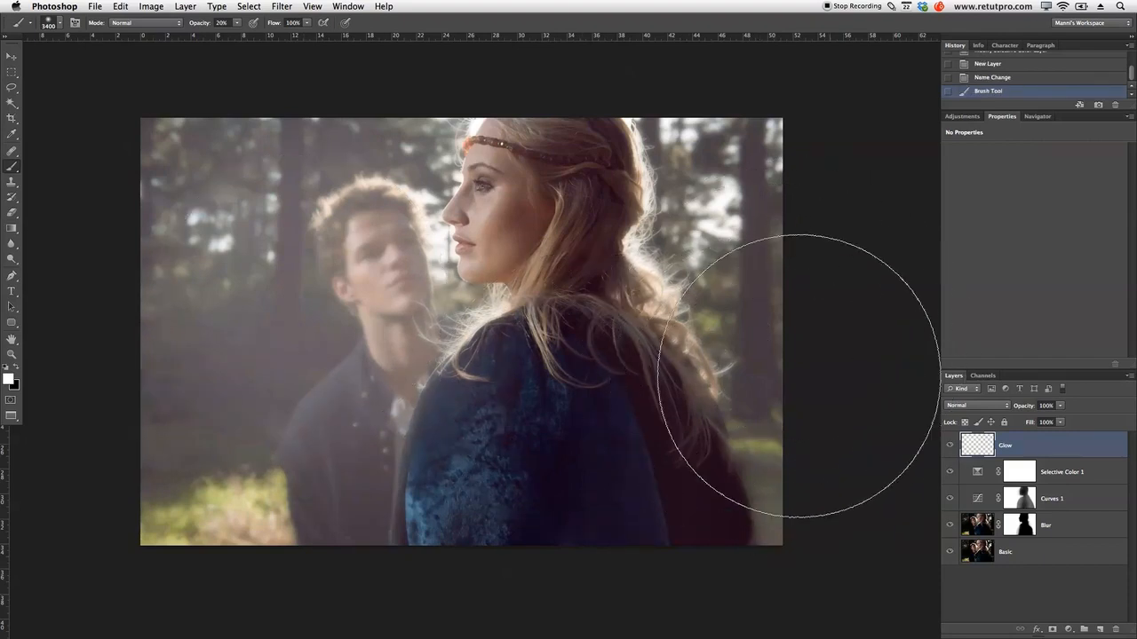
click(797, 376)
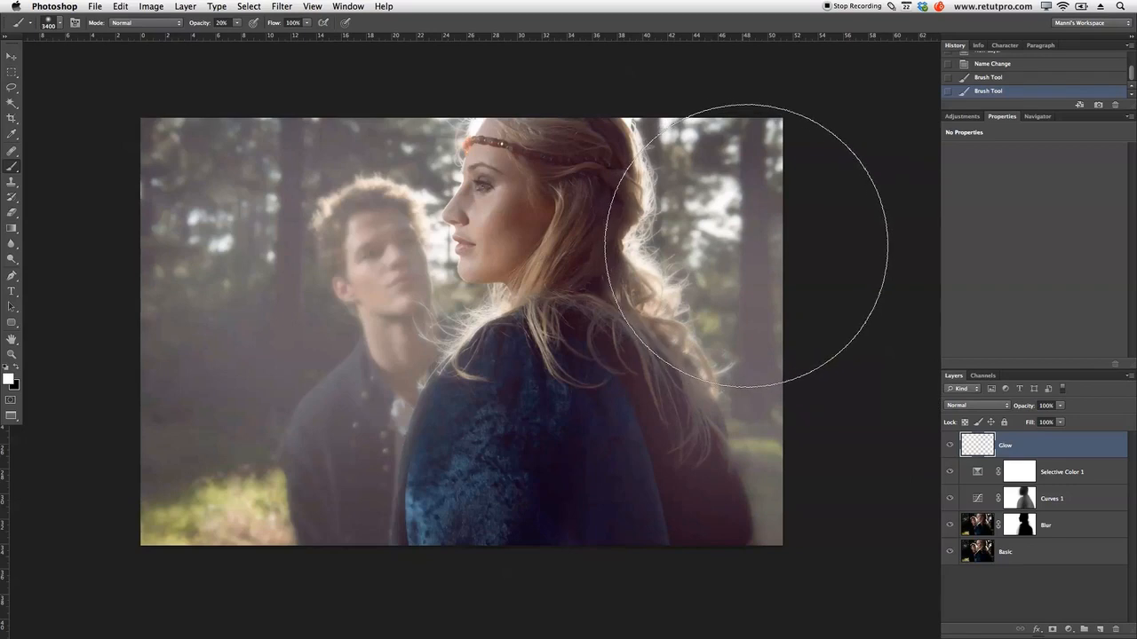
click(746, 245)
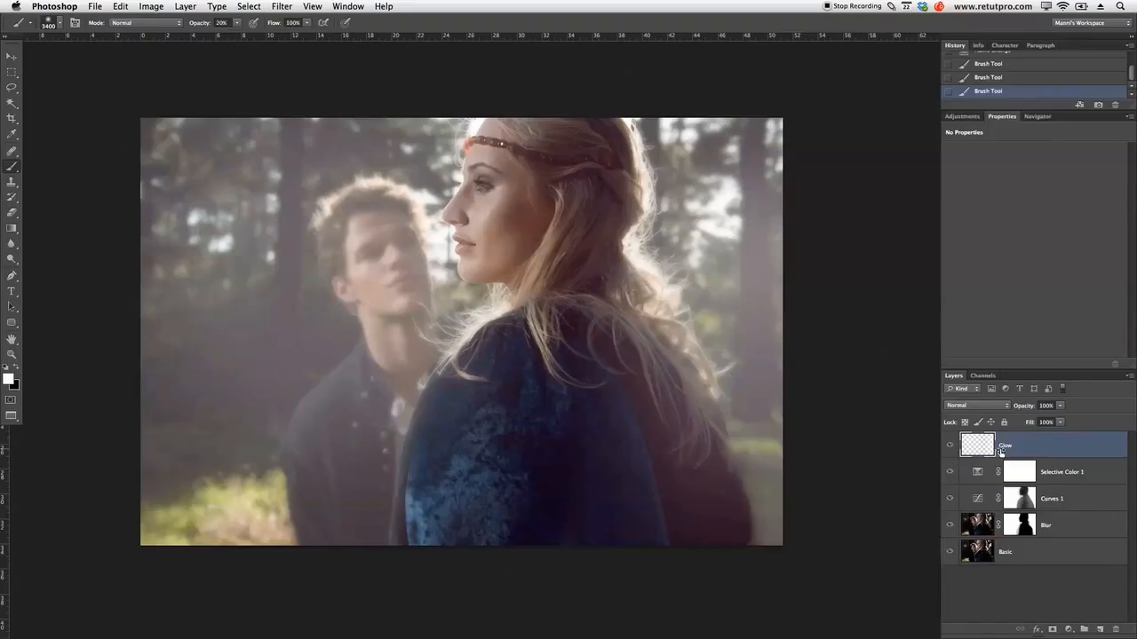
Lower the Glow layer's opacity to 52% and toggle its visibility to compare the image with and without it
drag(1028, 406, 1002, 411)
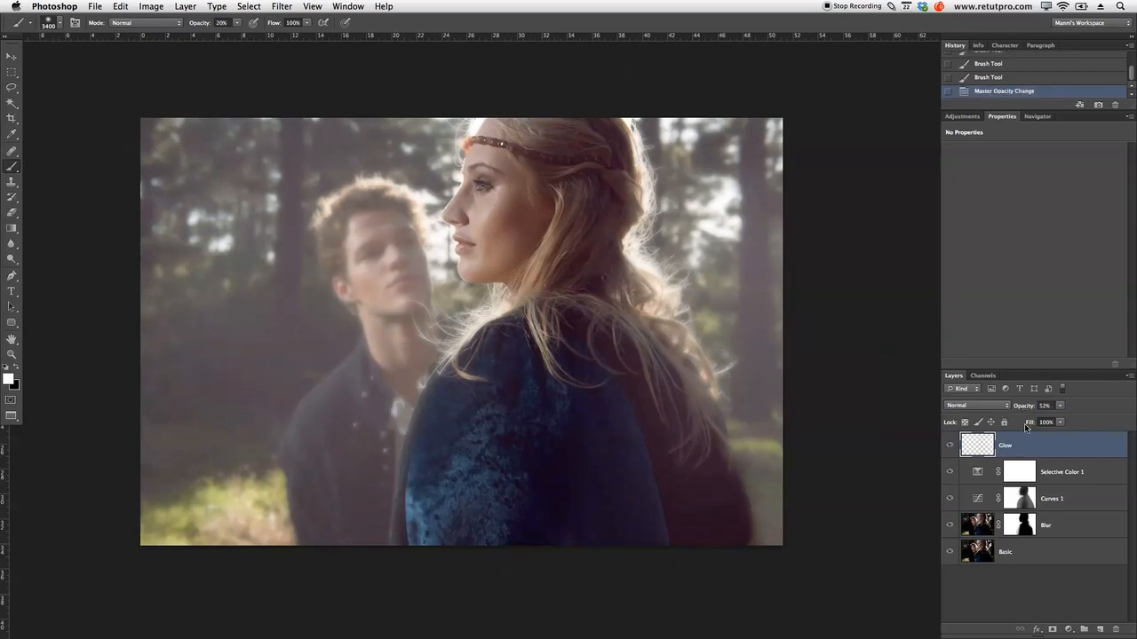
click(950, 445)
click(949, 447)
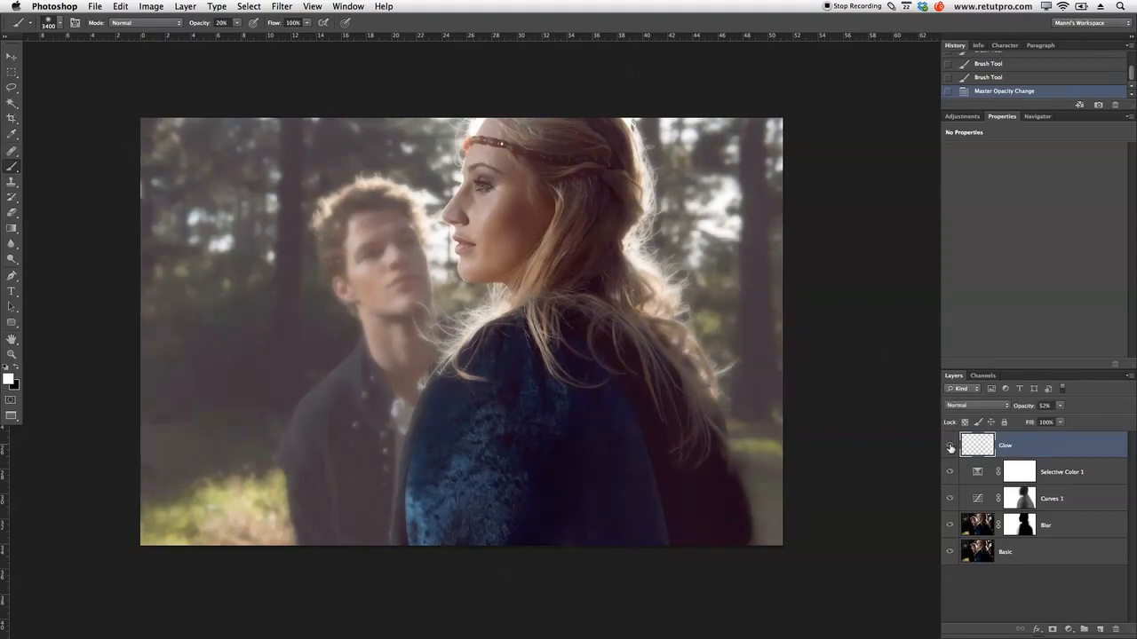
click(949, 448)
click(950, 448)
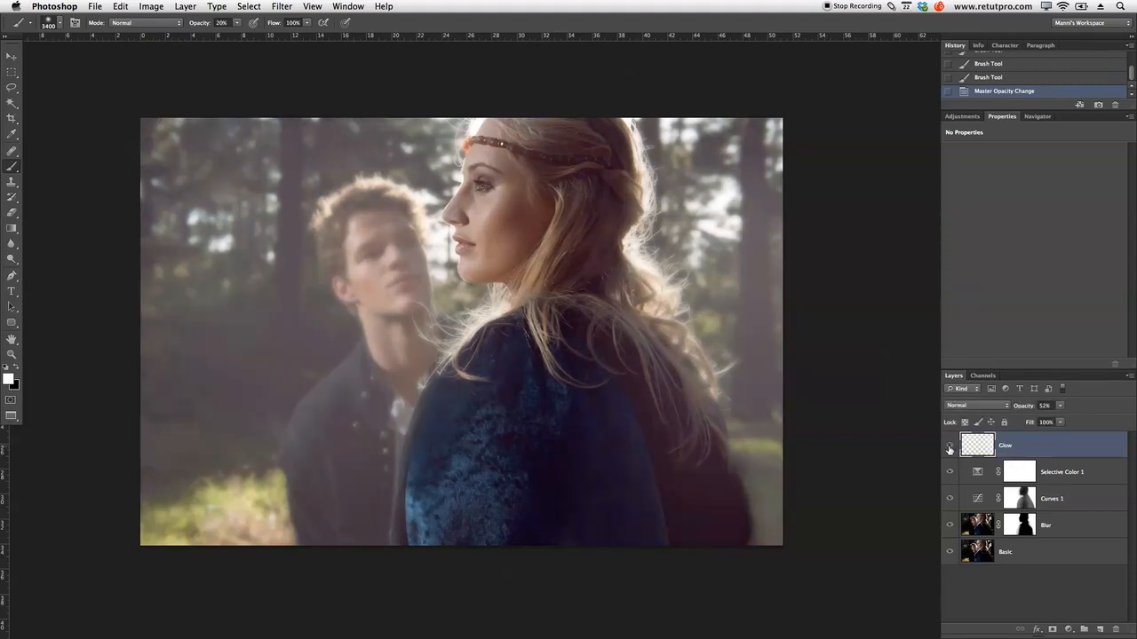
click(949, 448)
click(949, 447)
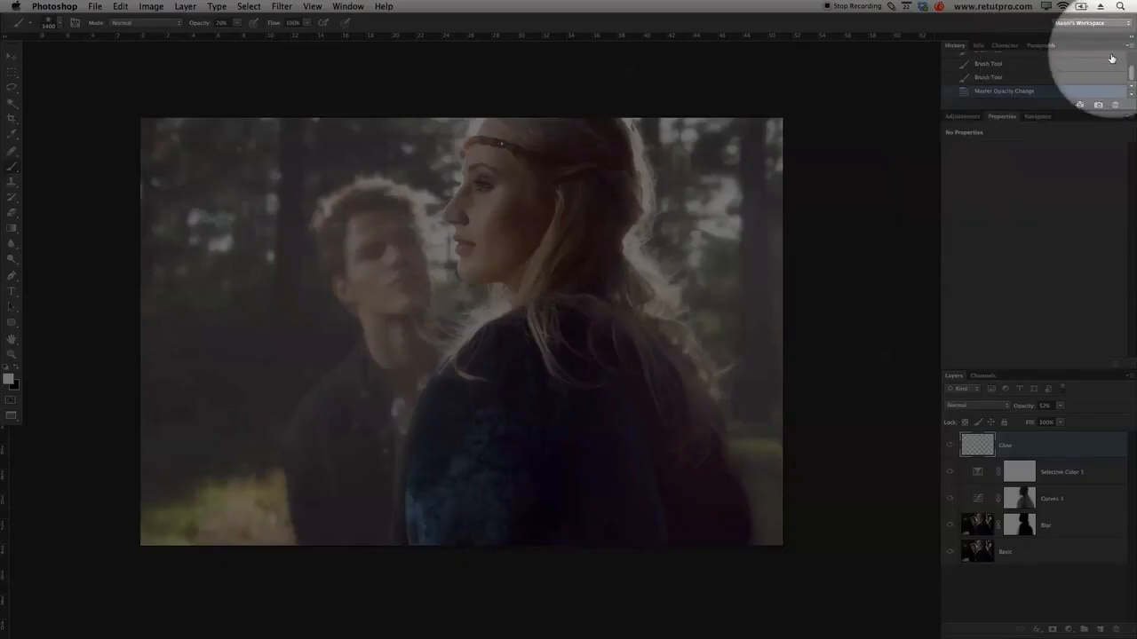
Add a second Selective Color adjustment above Glow with Neutrals at Cyan -4%, Magenta -2%, Yellow +10% and Black -3%
click(957, 115)
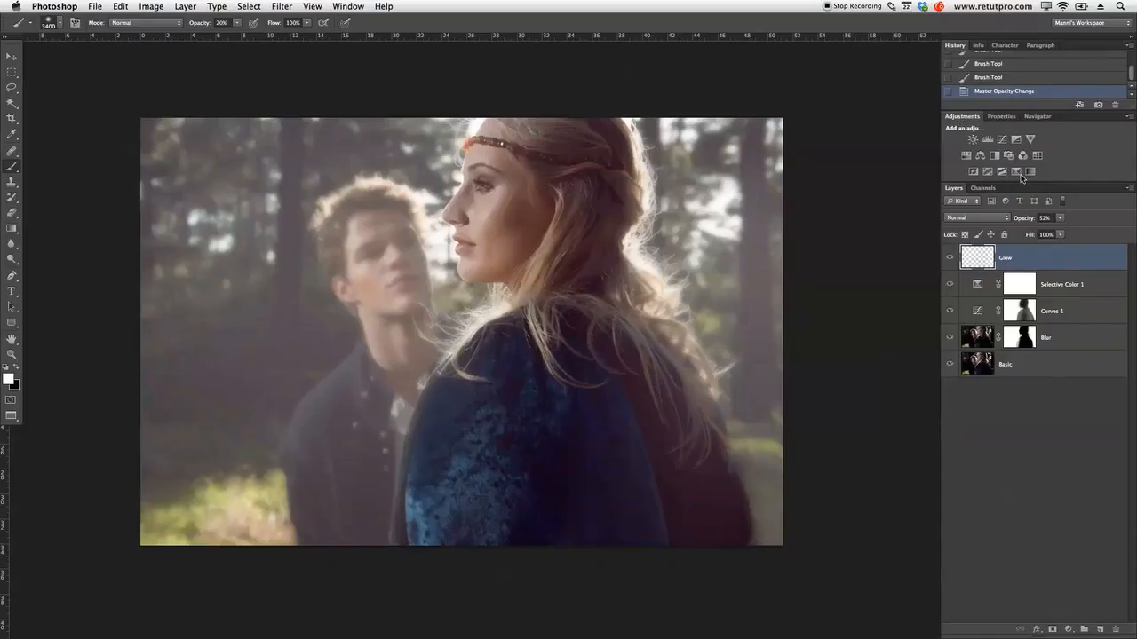
click(1019, 176)
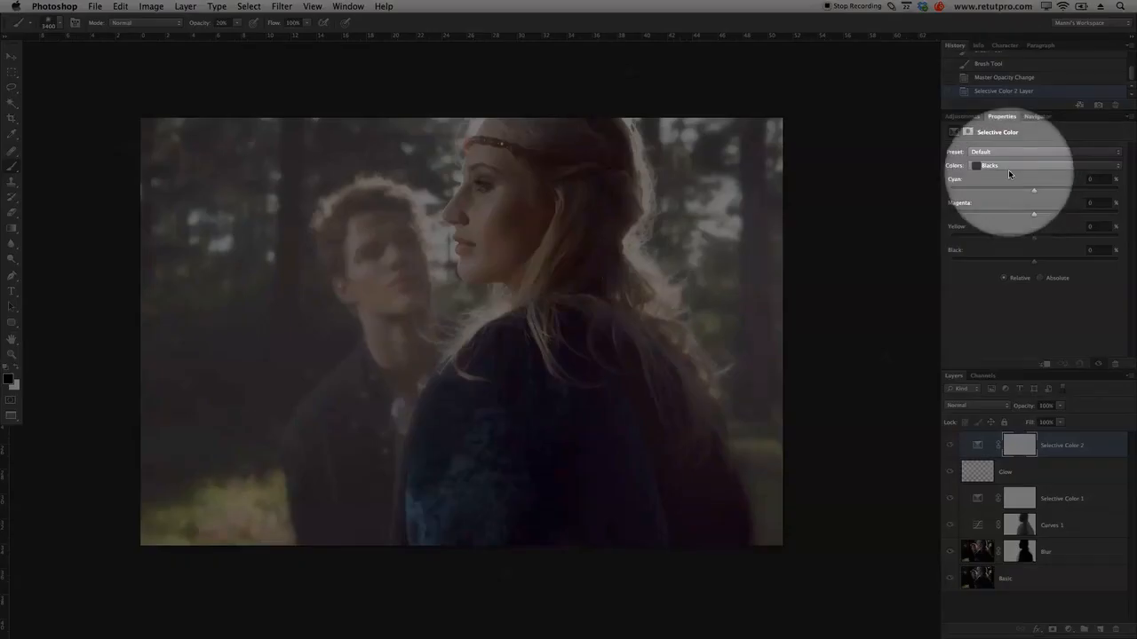
click(1008, 166)
click(999, 157)
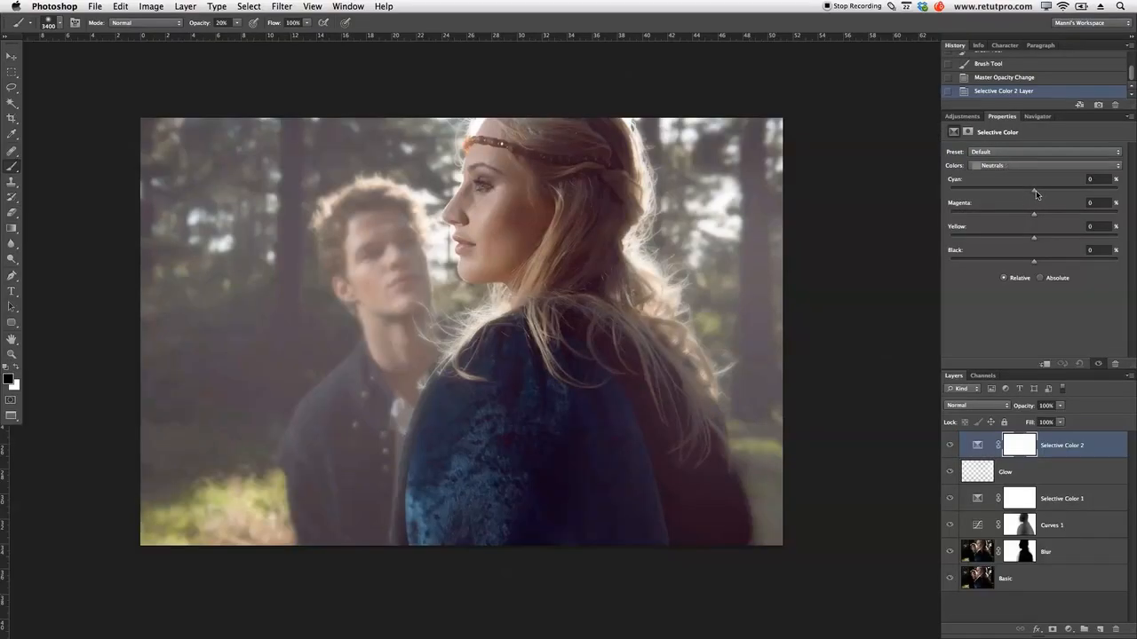
drag(1031, 193, 1032, 221)
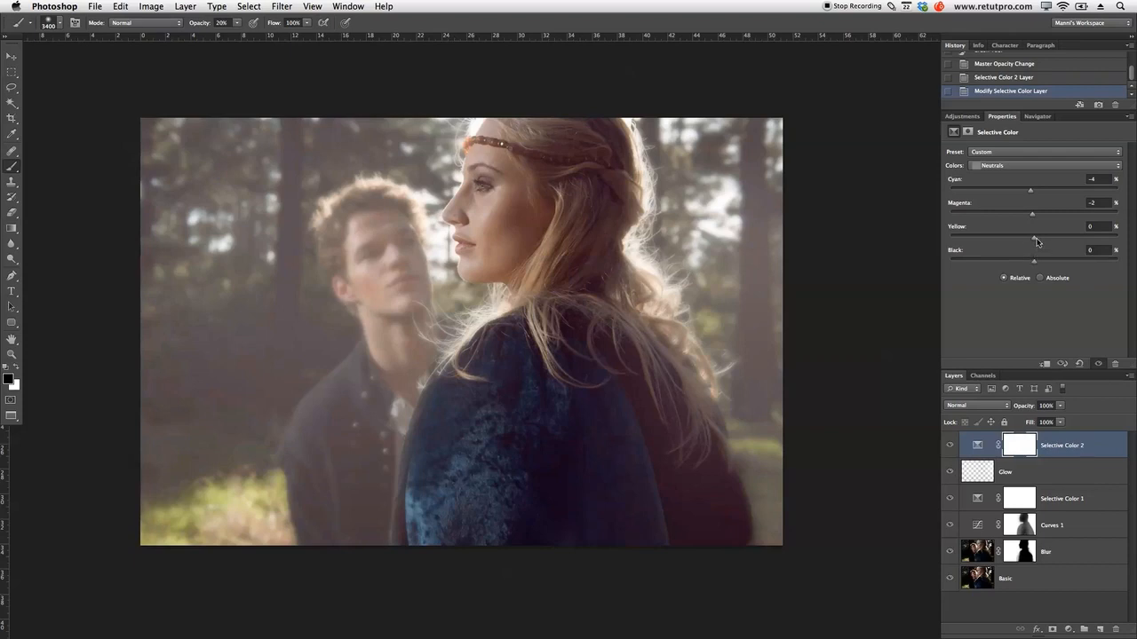
drag(1034, 240, 1031, 264)
drag(1044, 241, 1042, 241)
Toggle the Selective Color 2 layer's visibility to examine the warmer toning
click(949, 449)
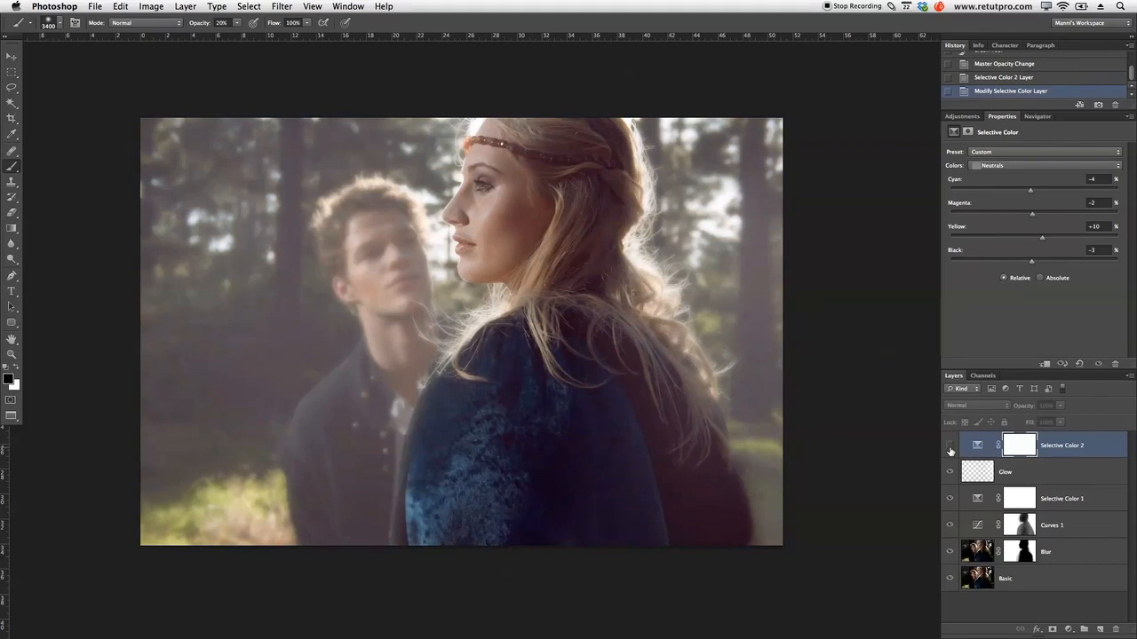
click(949, 447)
click(950, 448)
click(950, 447)
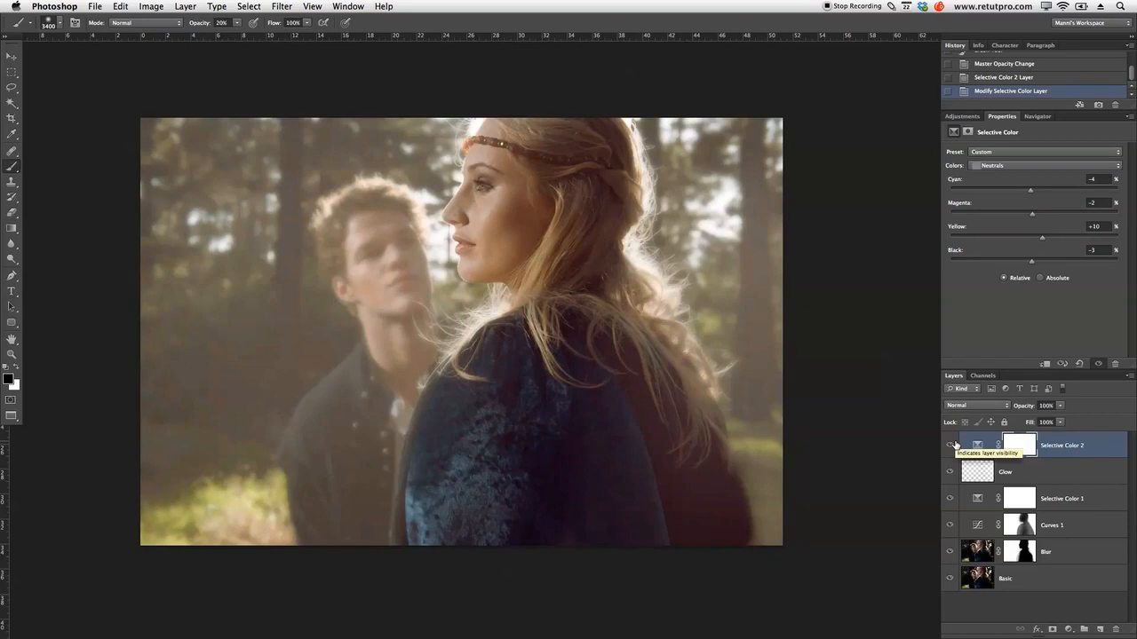
Reduce the Selective Color 2 layer's opacity to 87% and compare the image with and without the layer
drag(1025, 408, 1017, 416)
click(949, 446)
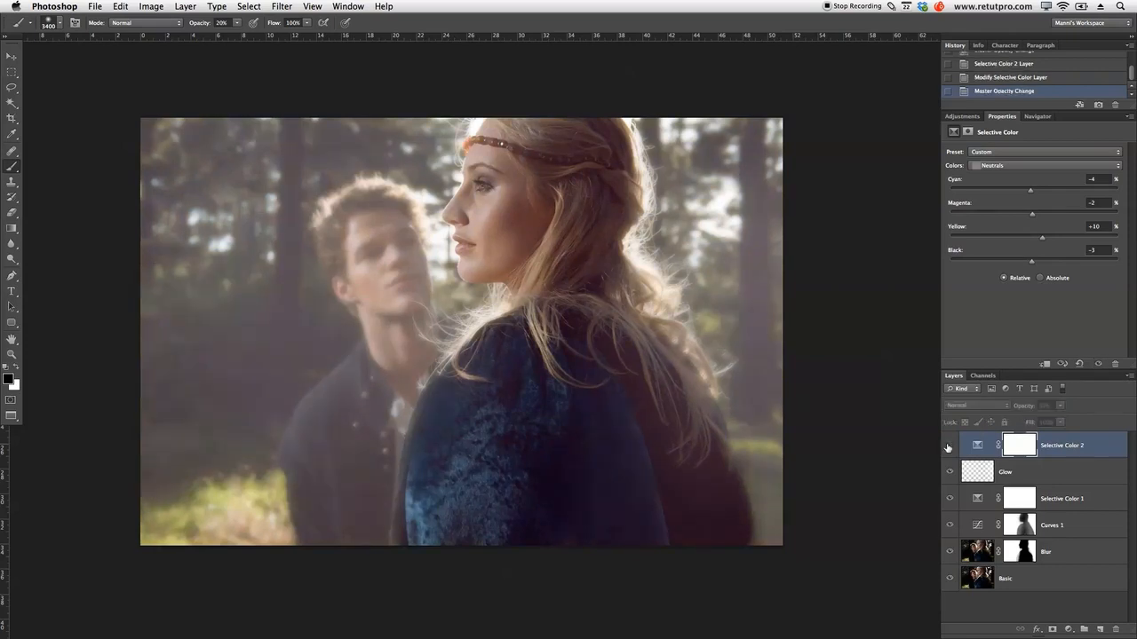
click(948, 446)
click(948, 445)
click(948, 446)
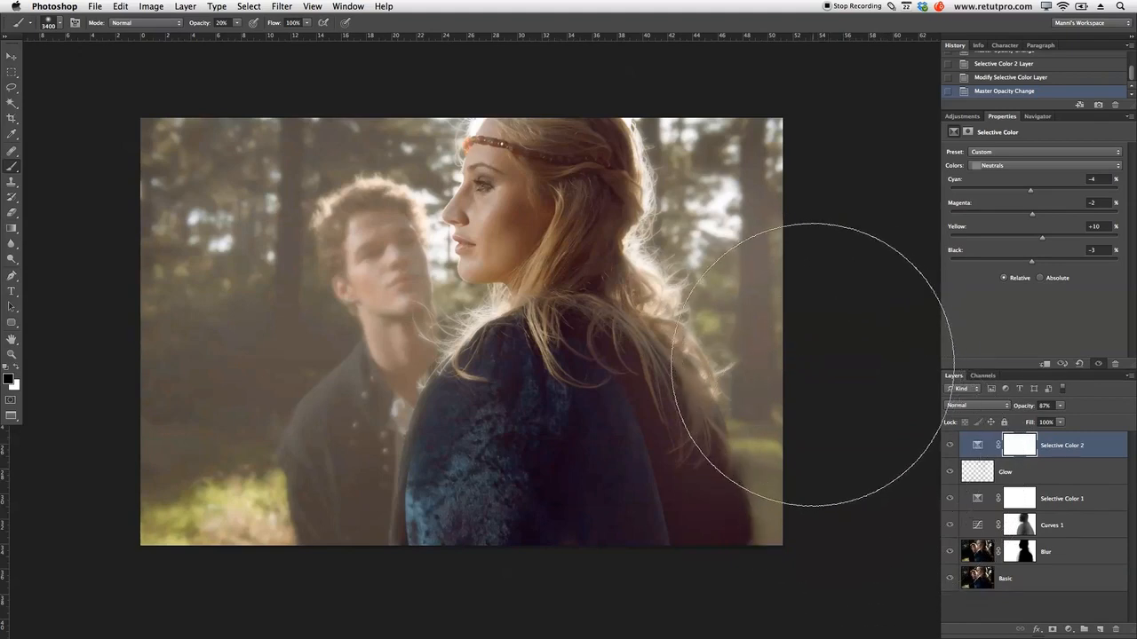
Create a new layer on top, select the whole canvas and fill it with 50% Gray in Normal mode at 100% opacity
click(1098, 630)
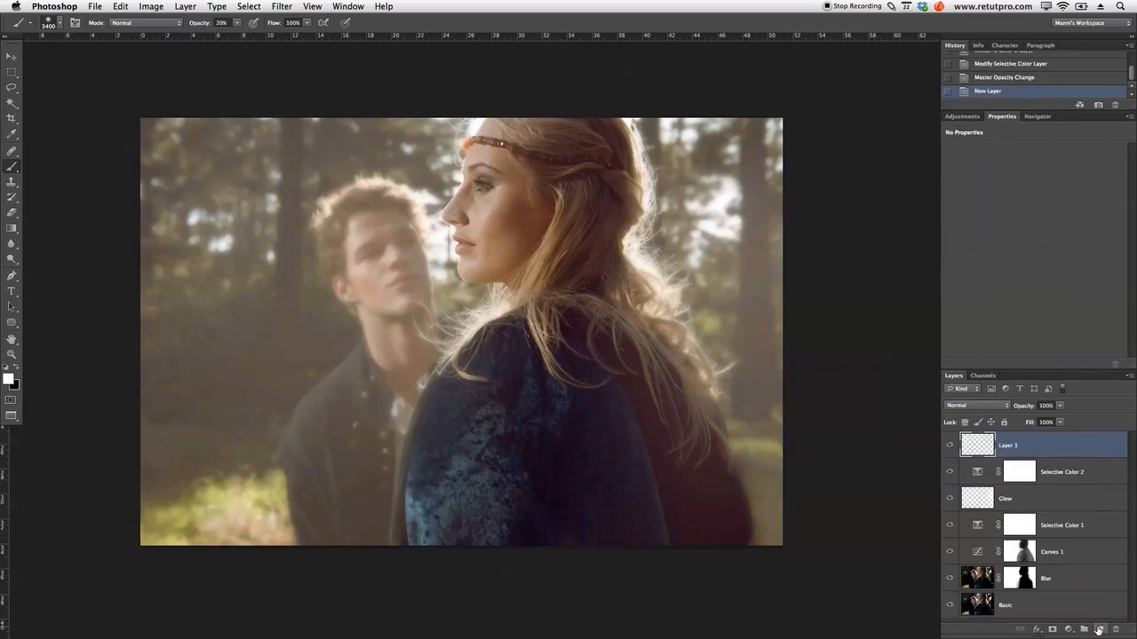
key(x)
key(m)
drag(74, 74, 832, 620)
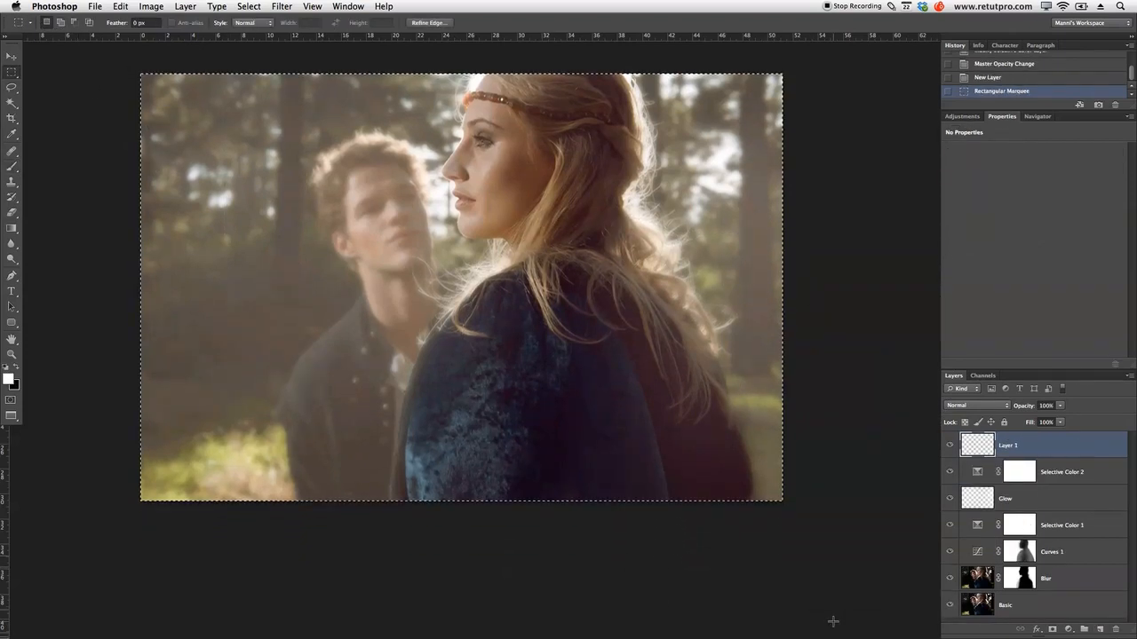
right_click(459, 207)
click(487, 360)
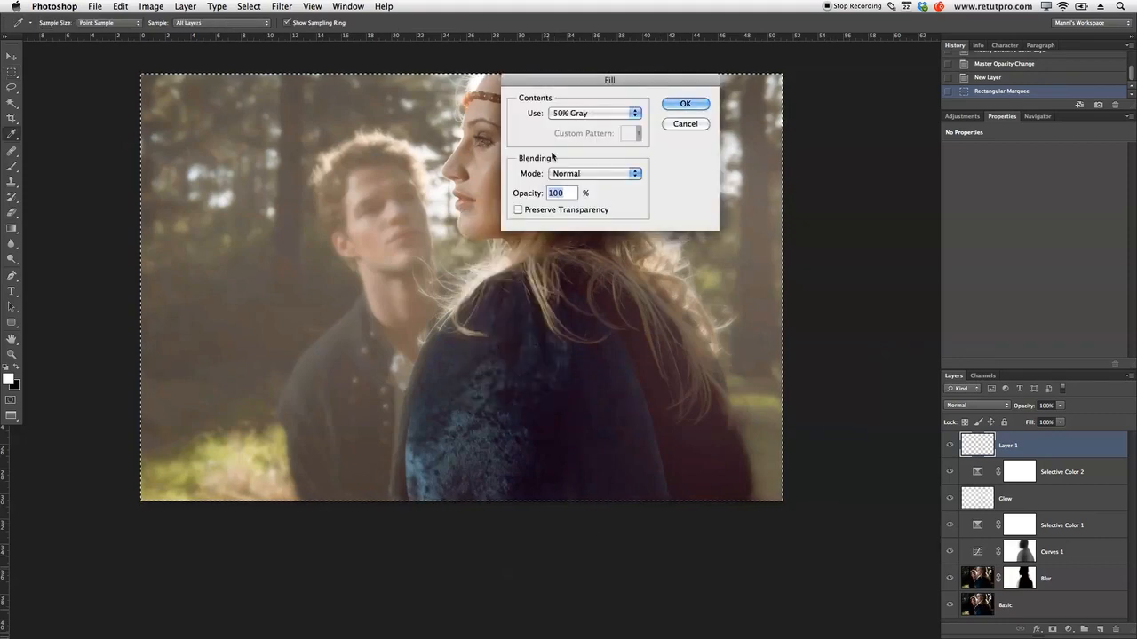
click(578, 114)
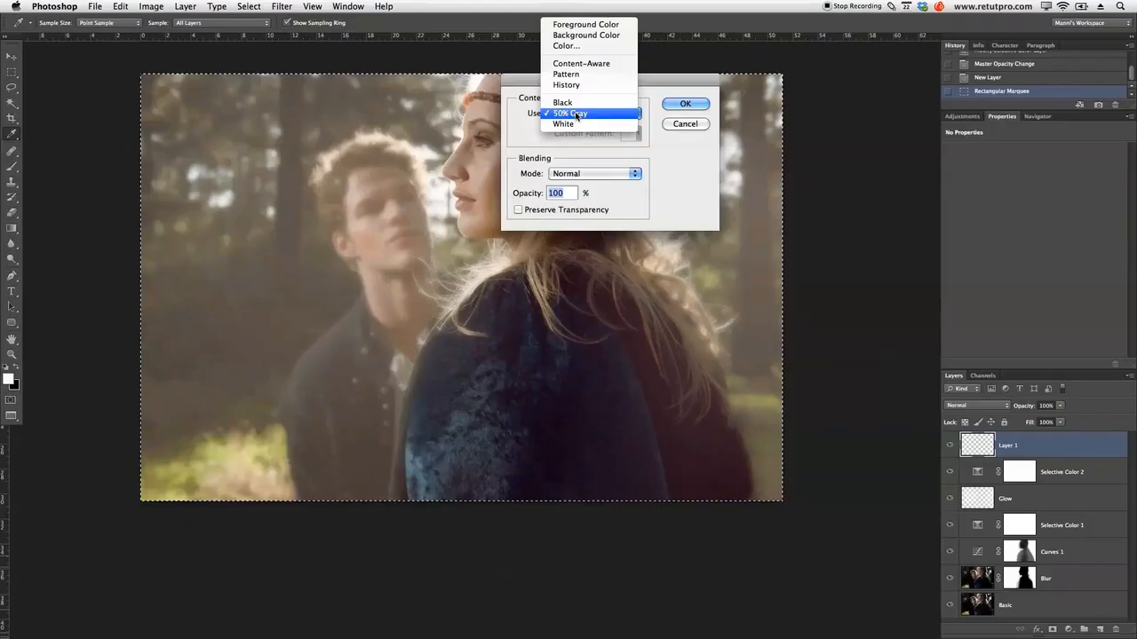
click(602, 114)
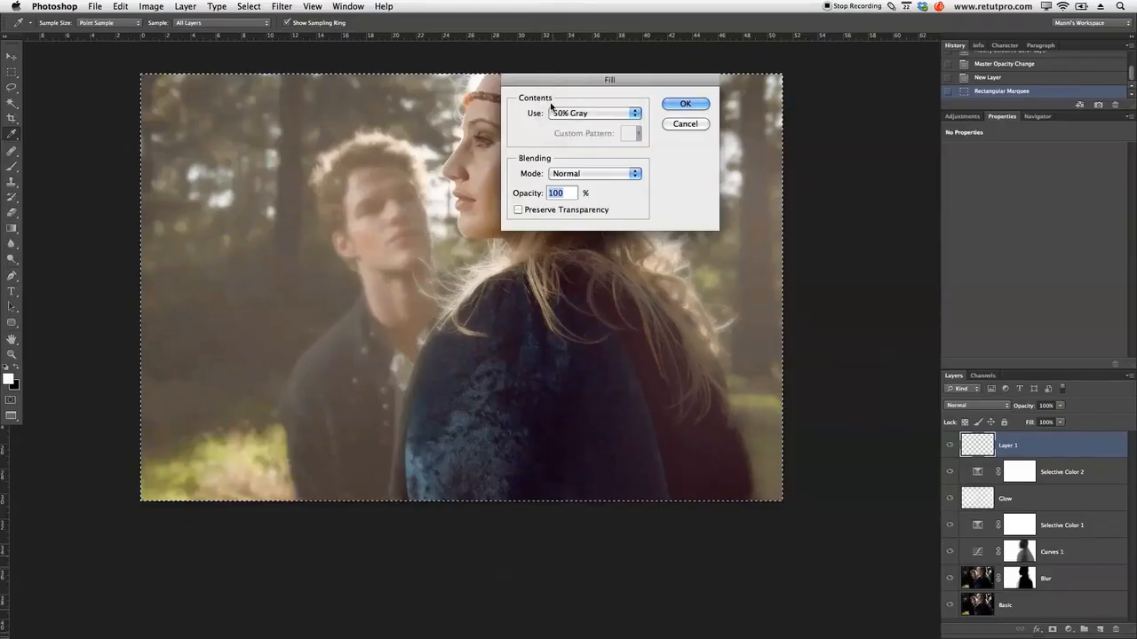
click(677, 105)
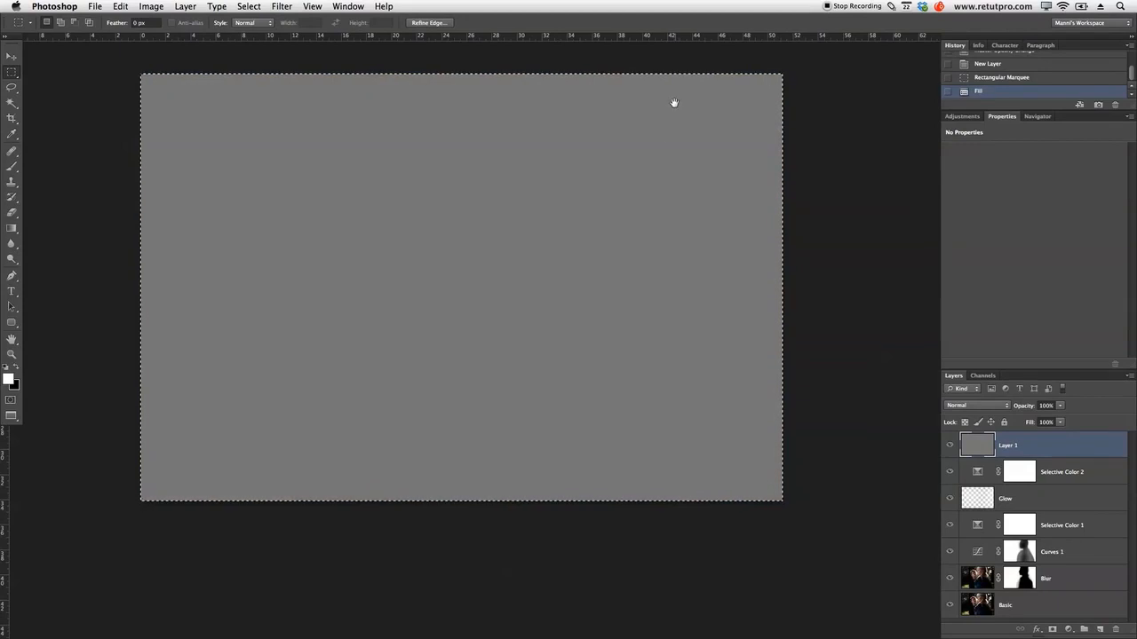
Set the gray layer's blending mode to Soft Light and deselect the canvas
drag(672, 102, 693, 172)
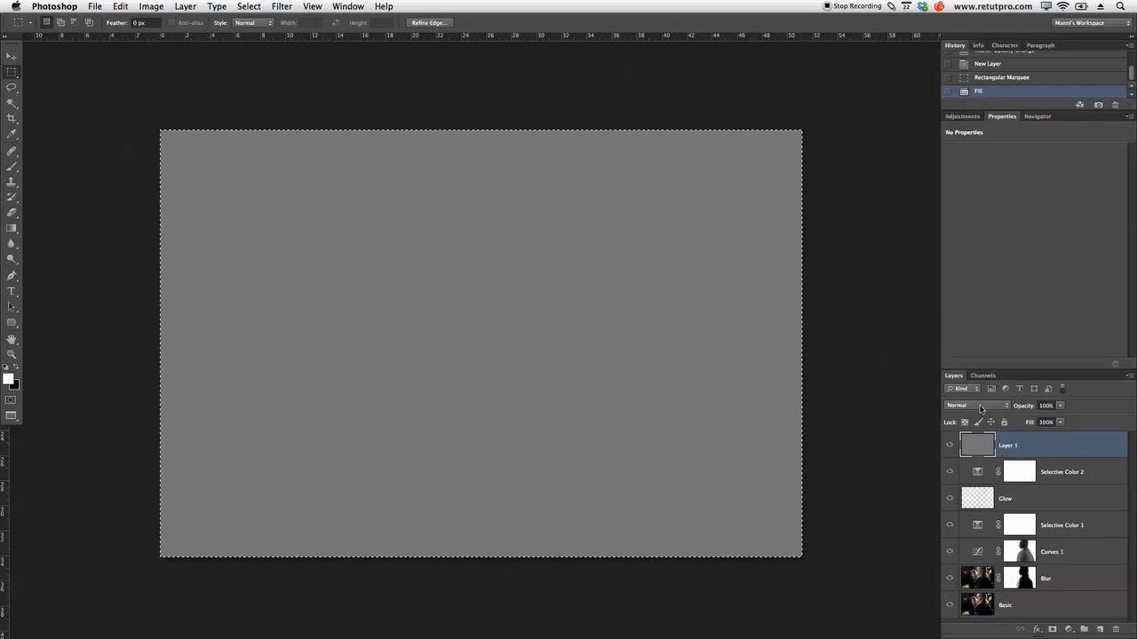
click(979, 408)
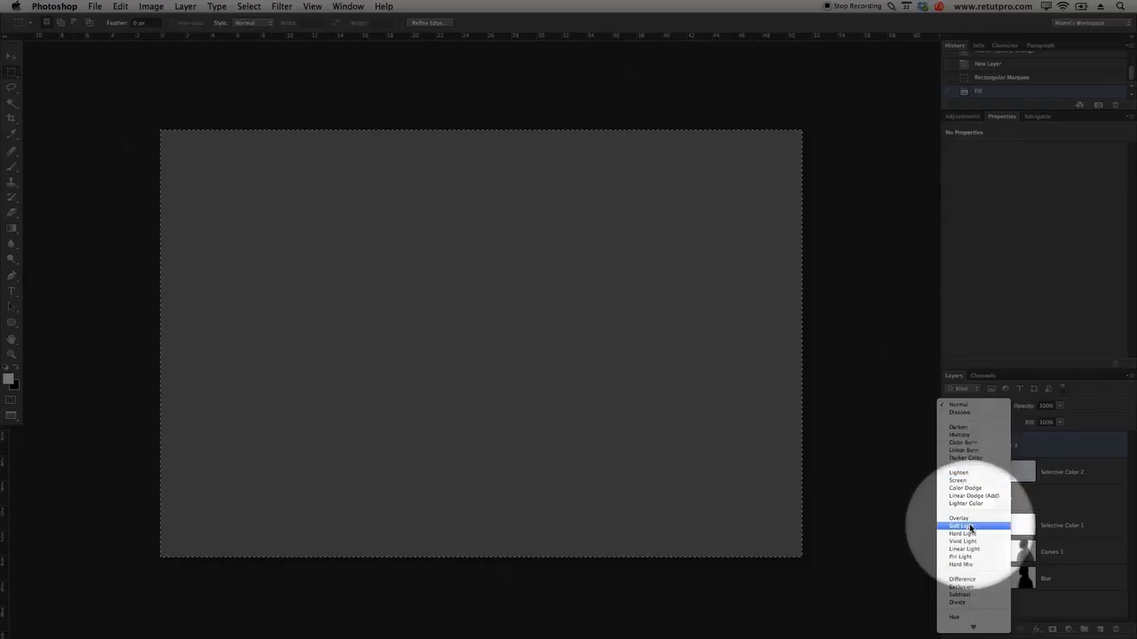
click(972, 530)
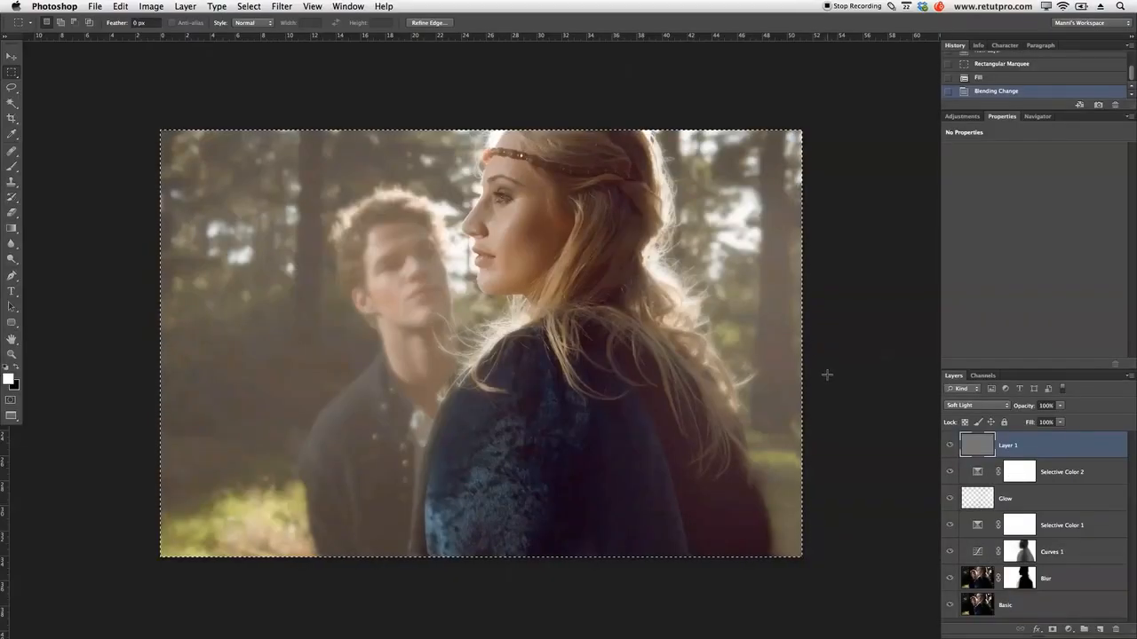
key(super+d)
Set up a black brush of 45 px at 7% opacity for burning on the gray layer
key(b)
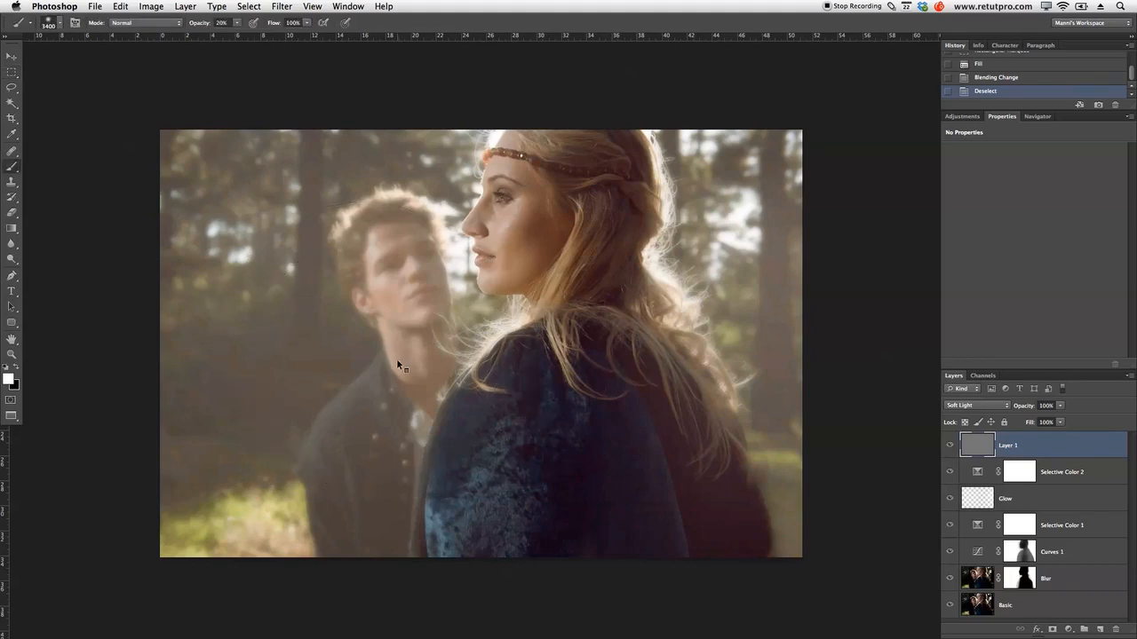
mouse_move(406, 343)
mouse_down()
mouse_move(281, 360)
mouse_move(370, 183)
mouse_move(298, 199)
mouse_up()
key(bracketright)
key(bracketright)
key(bracketright)
key(bracketright)
key(bracketright)
key(bracketright)
key(bracketright)
key(bracketright)
key(bracketleft)
key(bracketleft)
key(bracketleft)
key(bracketleft)
key(bracketleft)
key(bracketleft)
key(bracketleft)
key(bracketleft)
key(bracketleft)
key(bracketleft)
key(bracketright)
key(bracketright)
key(bracketright)
drag(201, 25, 194, 27)
key(x)
key(bracketleft)
key(bracketleft)
Burn the woman's brow and eye area with the small black brush, then her cheek with a larger one
click(507, 178)
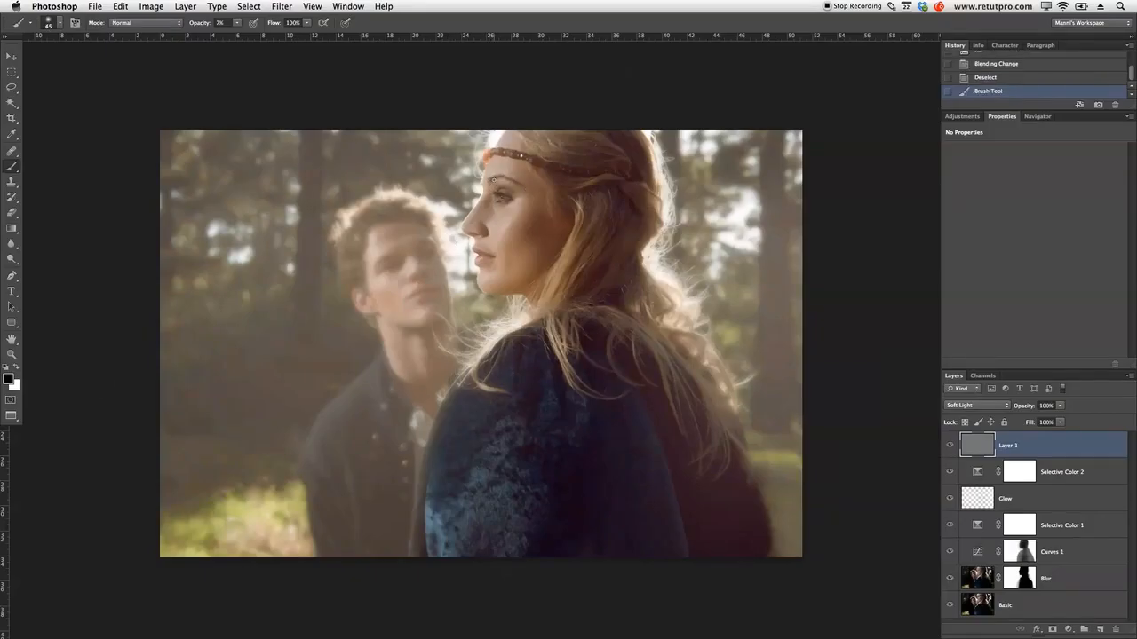
click(500, 194)
click(509, 195)
key(bracketright)
key(bracketright)
key(bracketright)
key(bracketright)
key(bracketright)
key(bracketright)
key(bracketright)
drag(535, 230, 537, 230)
Continue burning the shadows in the woman's hair with the black brush, starting at 200 px and enlarging it
key(bracketleft)
key(bracketleft)
key(bracketleft)
key(bracketleft)
key(bracketleft)
key(bracketleft)
key(bracketleft)
key(bracketleft)
key(bracketright)
key(bracketright)
key(bracketright)
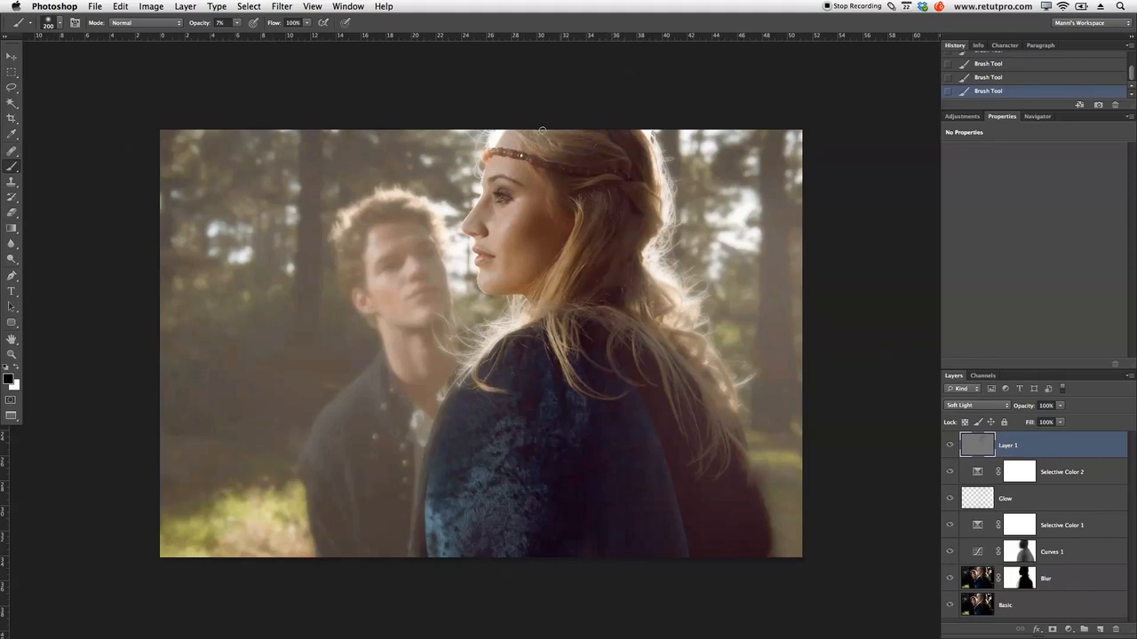
key(bracketright)
key(bracketright)
key(bracketright)
key(bracketright)
key(bracketright)
key(bracketright)
key(bracketright)
Switch to a white brush reduced to 150 px and dodge the highlights in the woman's hair
key(x)
key(bracketleft)
key(bracketleft)
key(bracketleft)
key(bracketleft)
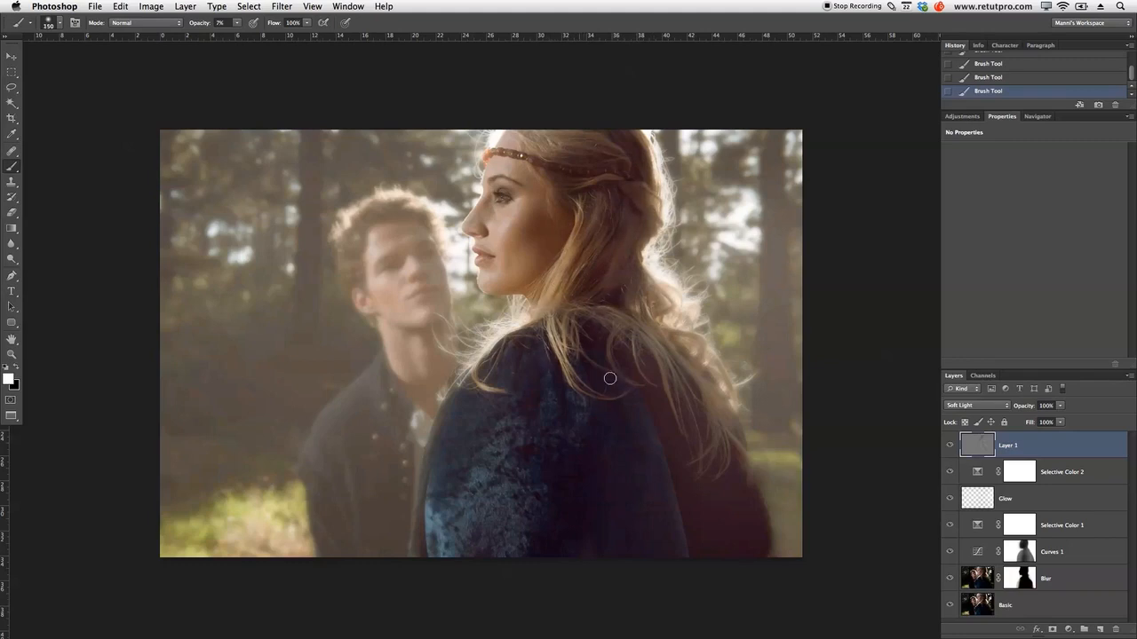
Dodge broader areas of the woman's hair and garment with the white brush, enlarging it to 1000 px and 1700 px
key(bracketright)
key(bracketright)
key(bracketright)
key(bracketright)
key(bracketright)
key(bracketright)
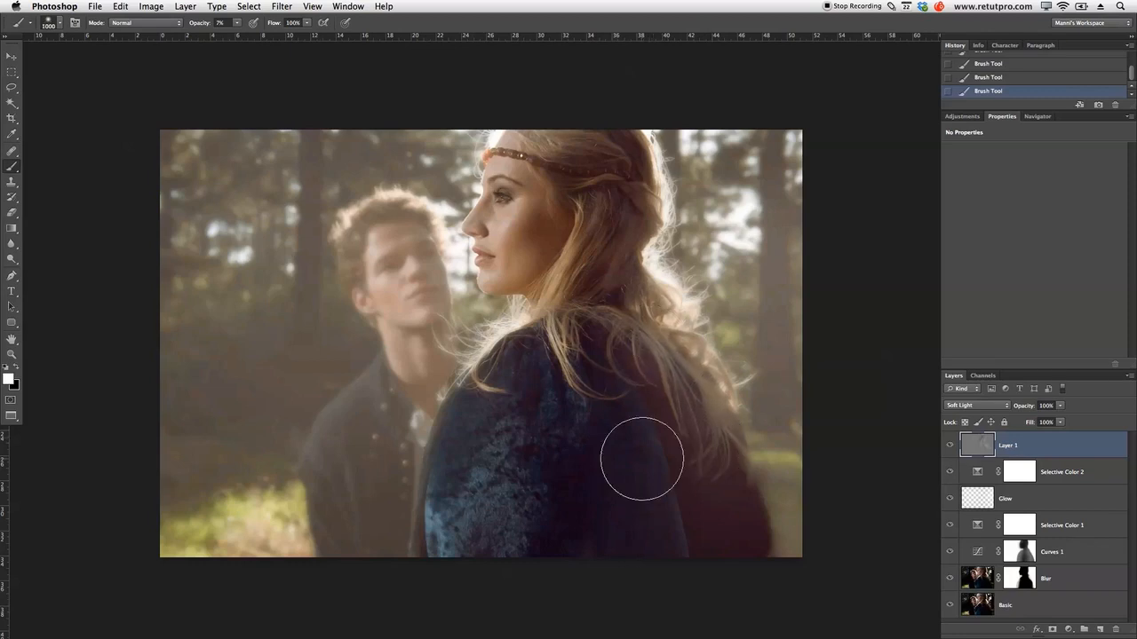
key(bracketright)
key(bracketright)
key(bracketright)
key(bracketright)
key(bracketright)
key(bracketright)
key(bracketright)
key(bracketright)
key(bracketright)
key(bracketright)
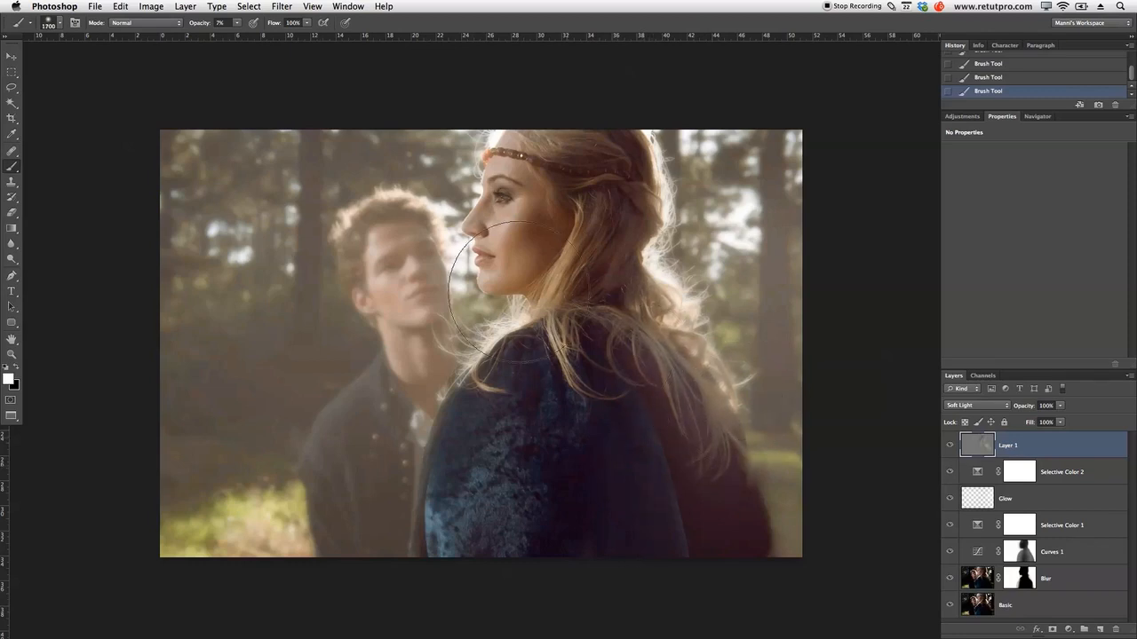
Dodge the broad sunlit areas of the photo with the white brush enlarged to 2600 px
key(bracketright)
key(bracketright)
key(bracketright)
key(bracketright)
key(bracketright)
key(bracketright)
key(bracketright)
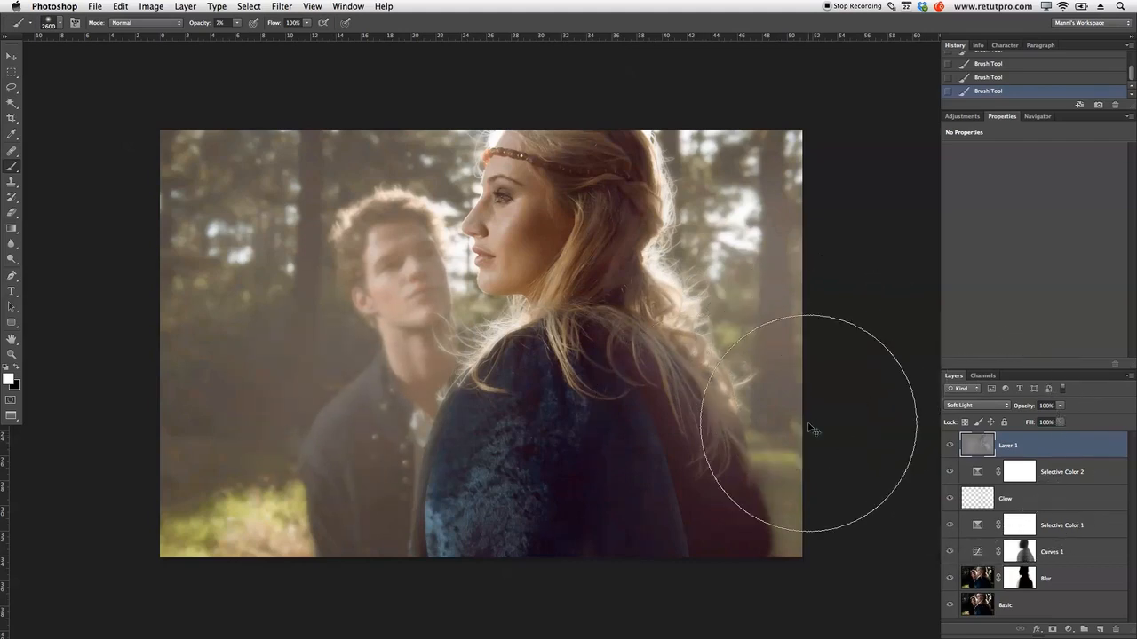
Group all layers above Basic, from Layer 1 down to Blur, and name the group Effect
key(v)
drag(1012, 371, 1012, 283)
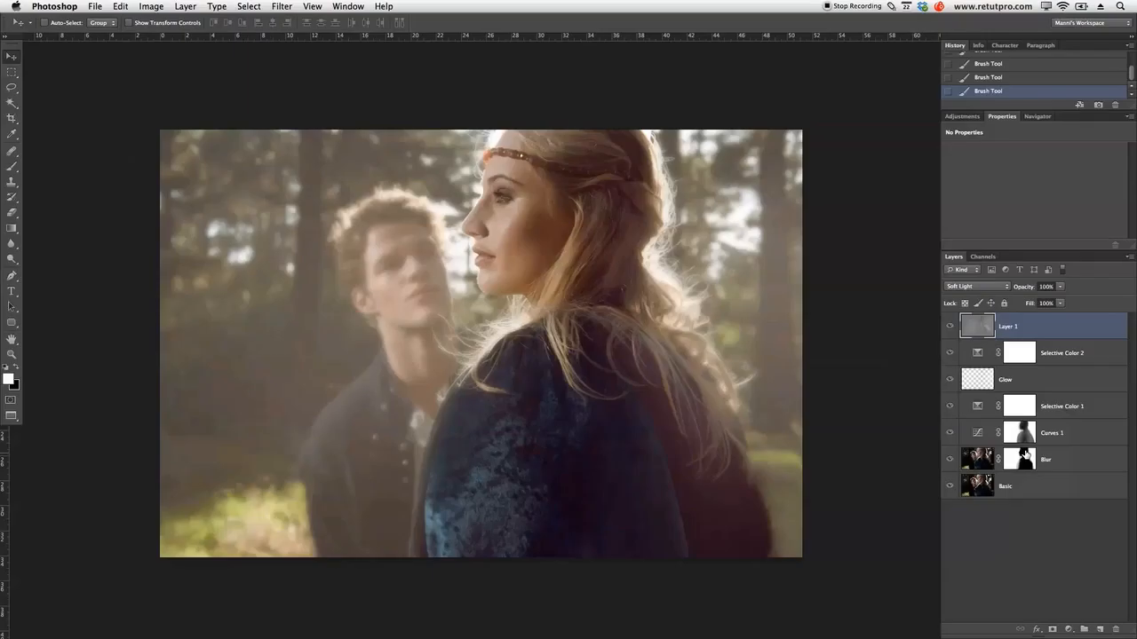
shift+click(1080, 459)
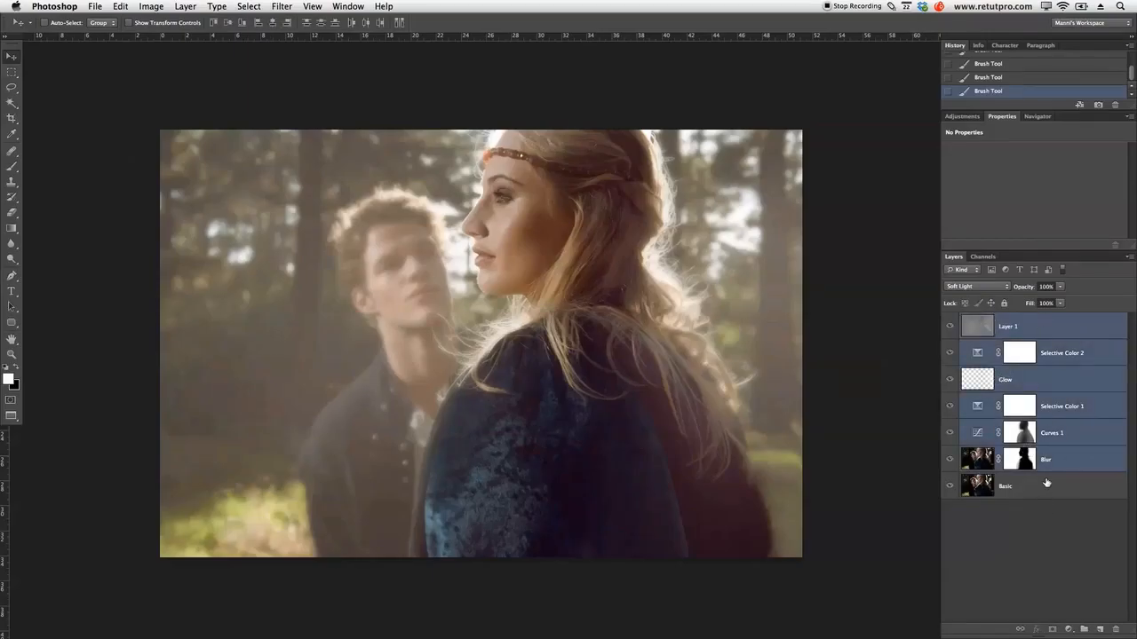
key(ctrl+g)
double_click(993, 322)
text(Effect)
key(Return)
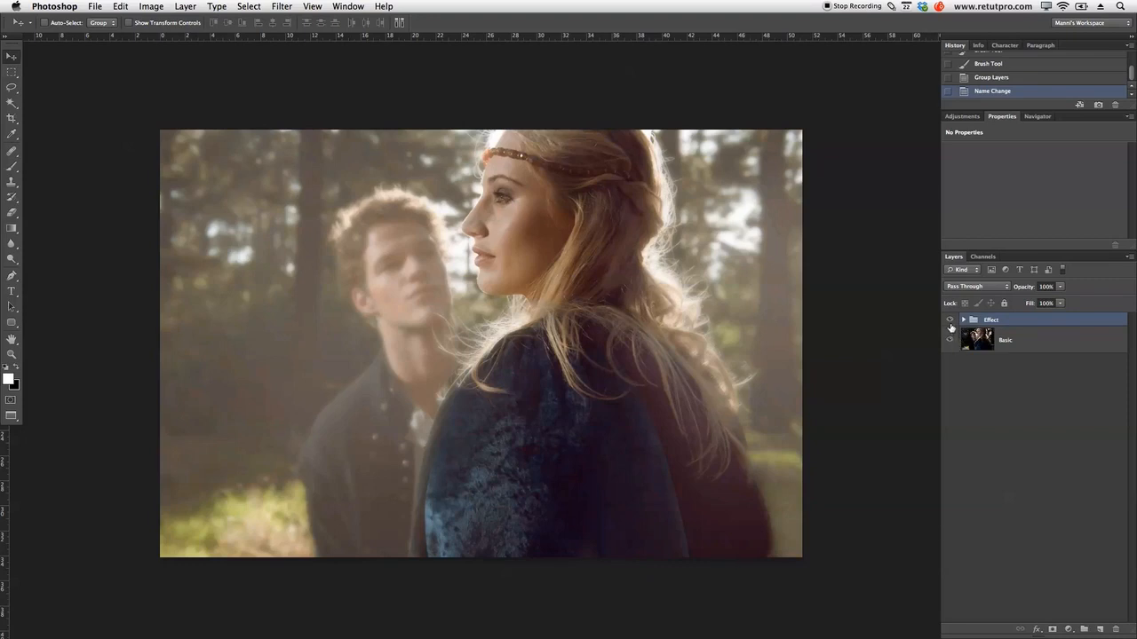
Toggle the Effect group's visibility off and on twice to compare the retouched photo with the original
click(950, 322)
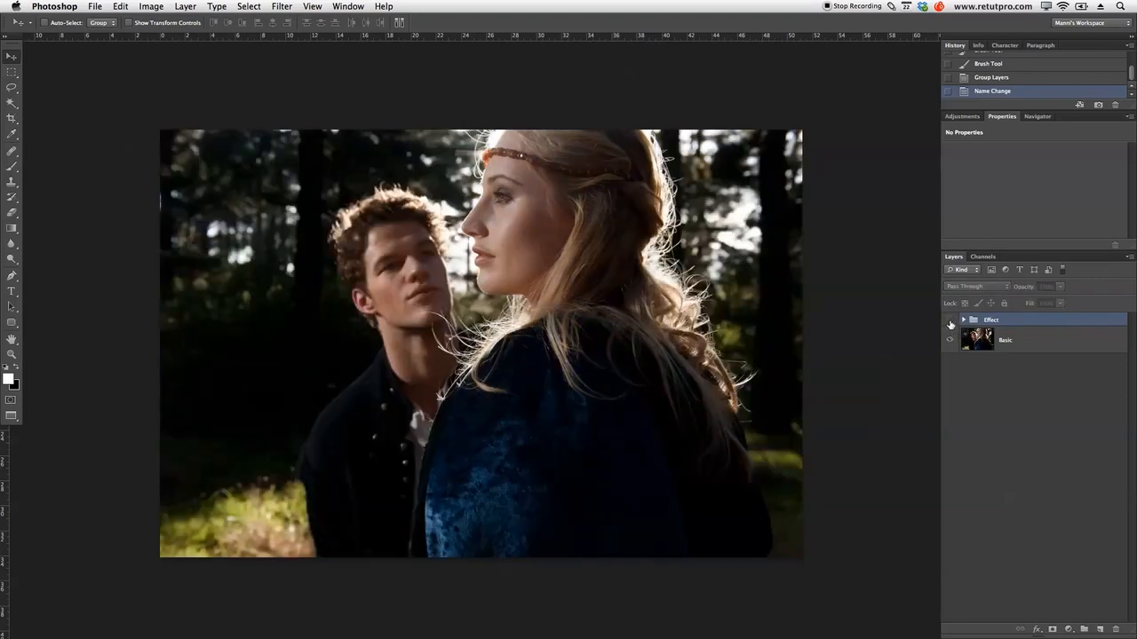
click(951, 321)
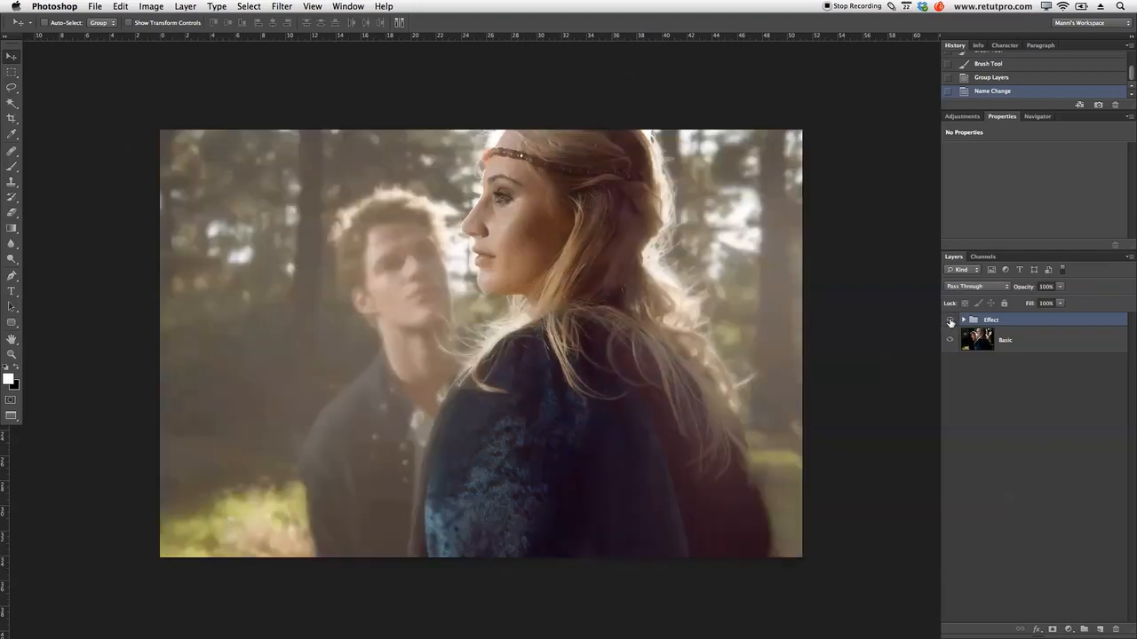
click(951, 321)
click(951, 322)
Slightly lower the Effect group's opacity and hide the group to compare against the original photo
drag(1023, 290, 1019, 294)
click(948, 321)
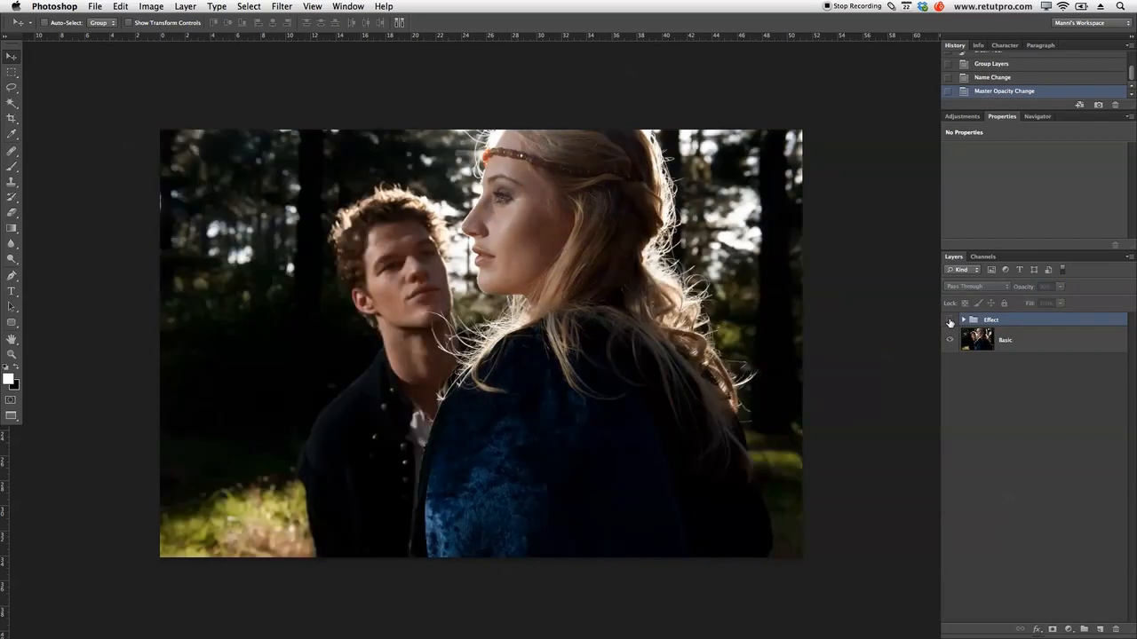